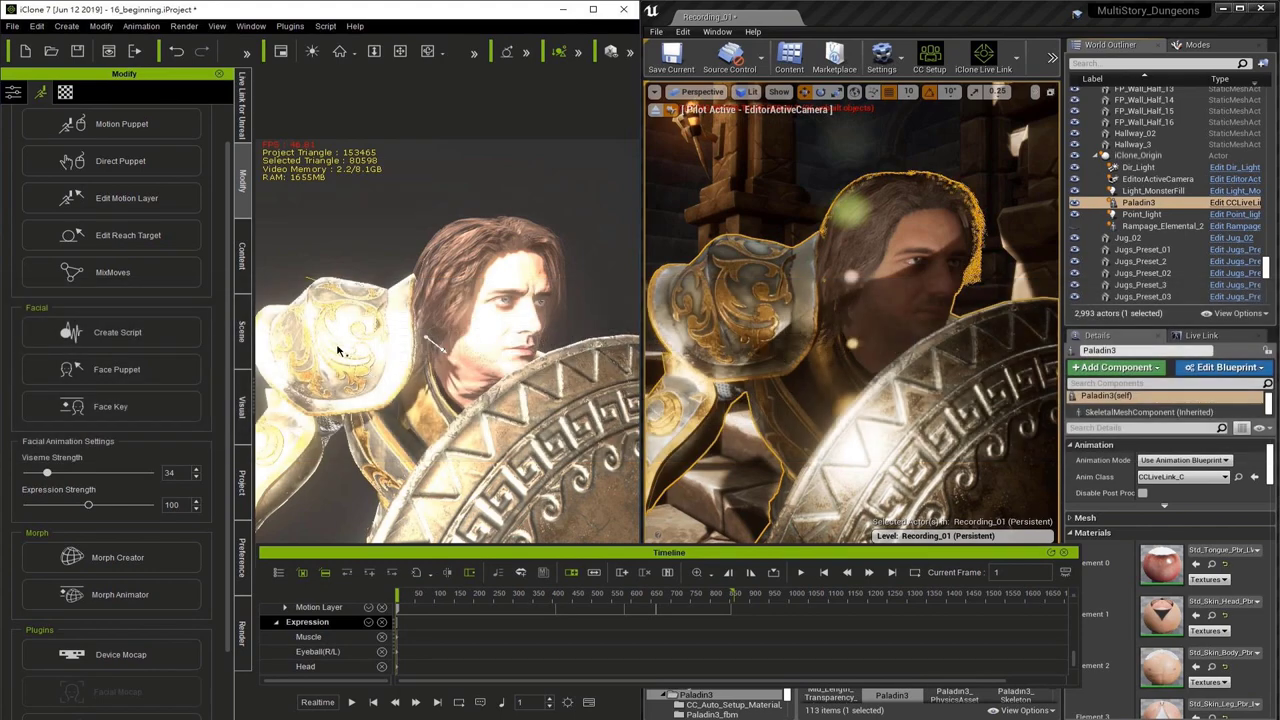
Bring up Paladin's Face Puppet panel and shift its window slightly up-left
click(150, 369)
drag(1148, 375, 1138, 387)
drag(1052, 440, 1052, 497)
Choose the 04_Mason profile and limit puppeteering to the eyes
click(978, 490)
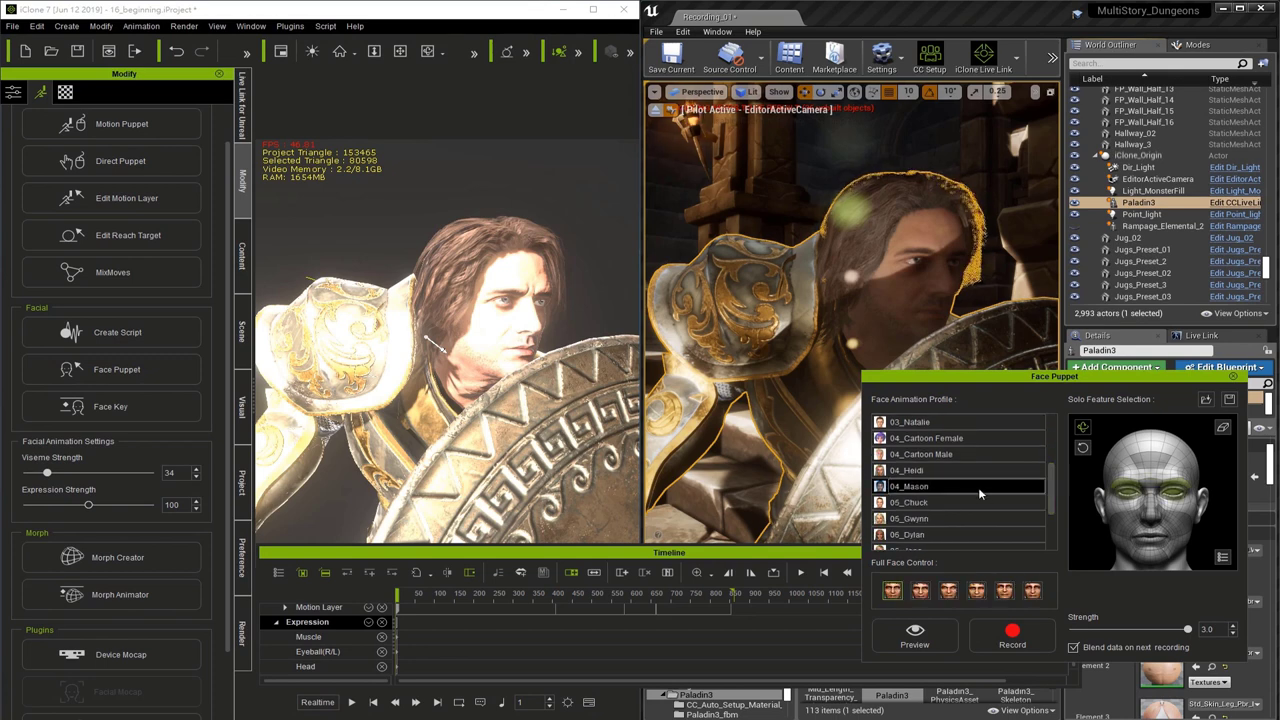
click(1224, 428)
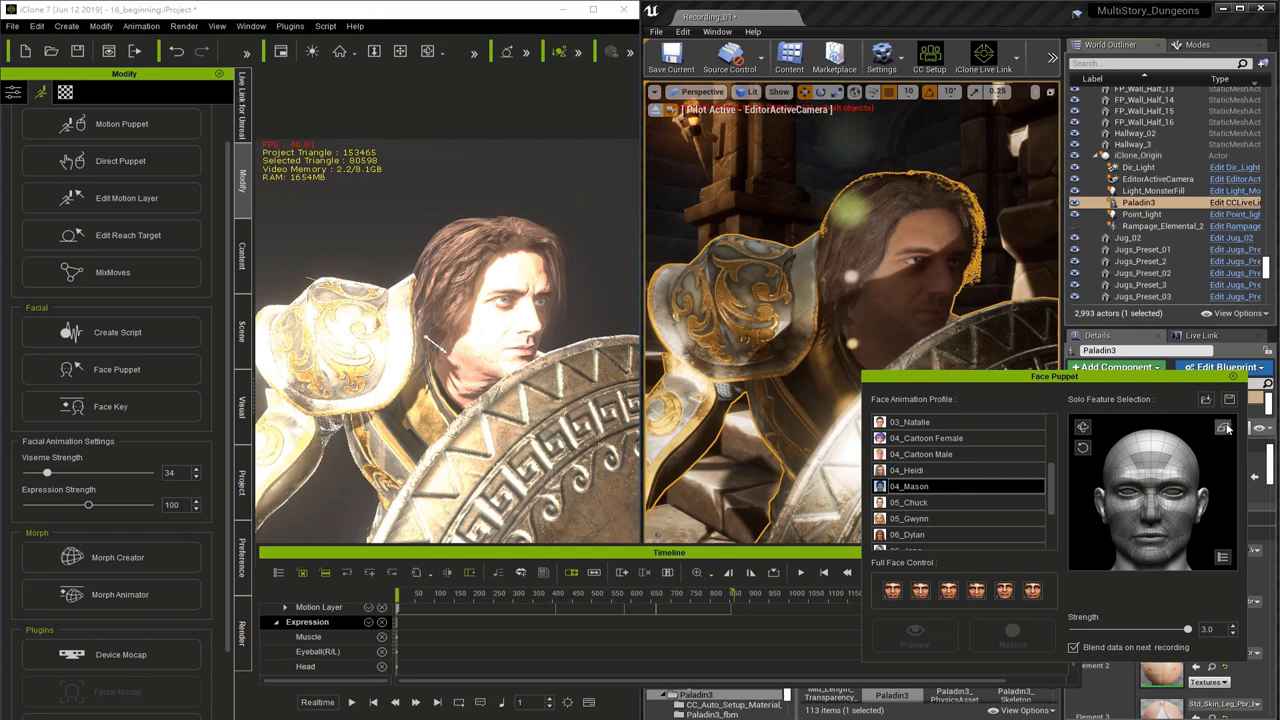
click(1128, 492)
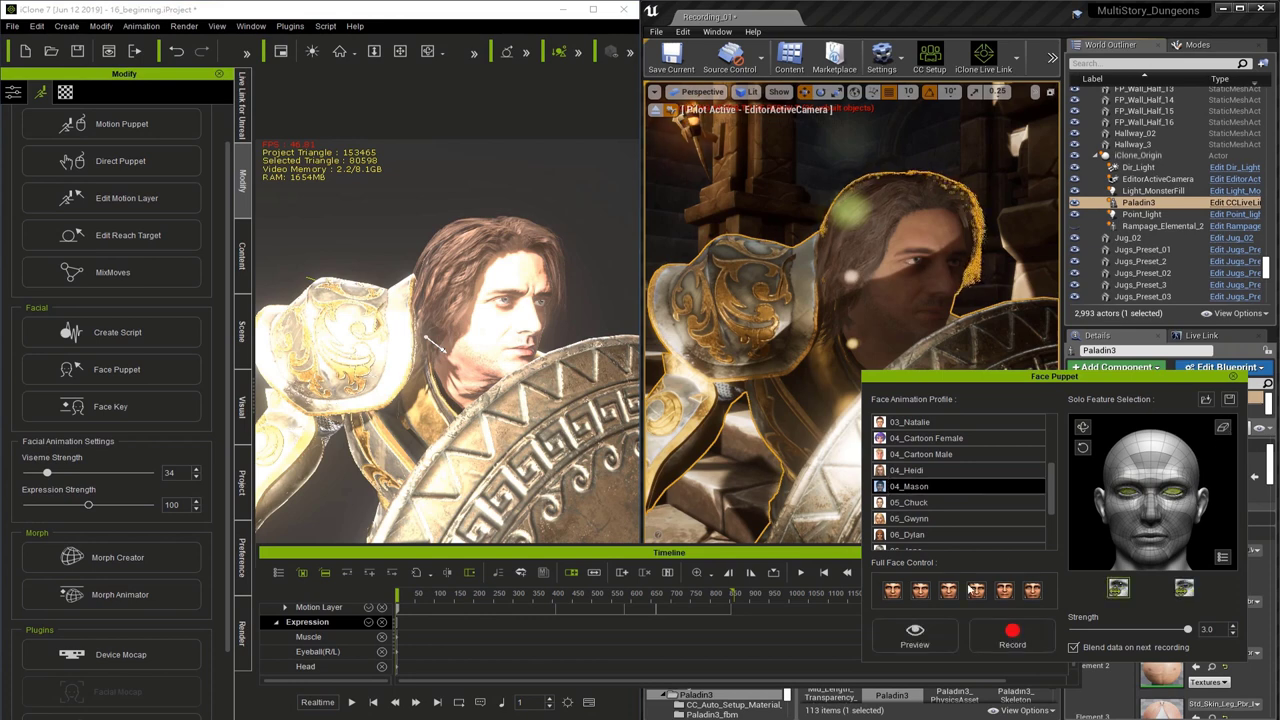
Rehearse the eye motion in preview, then start recording the eye pass
click(914, 632)
key(space)
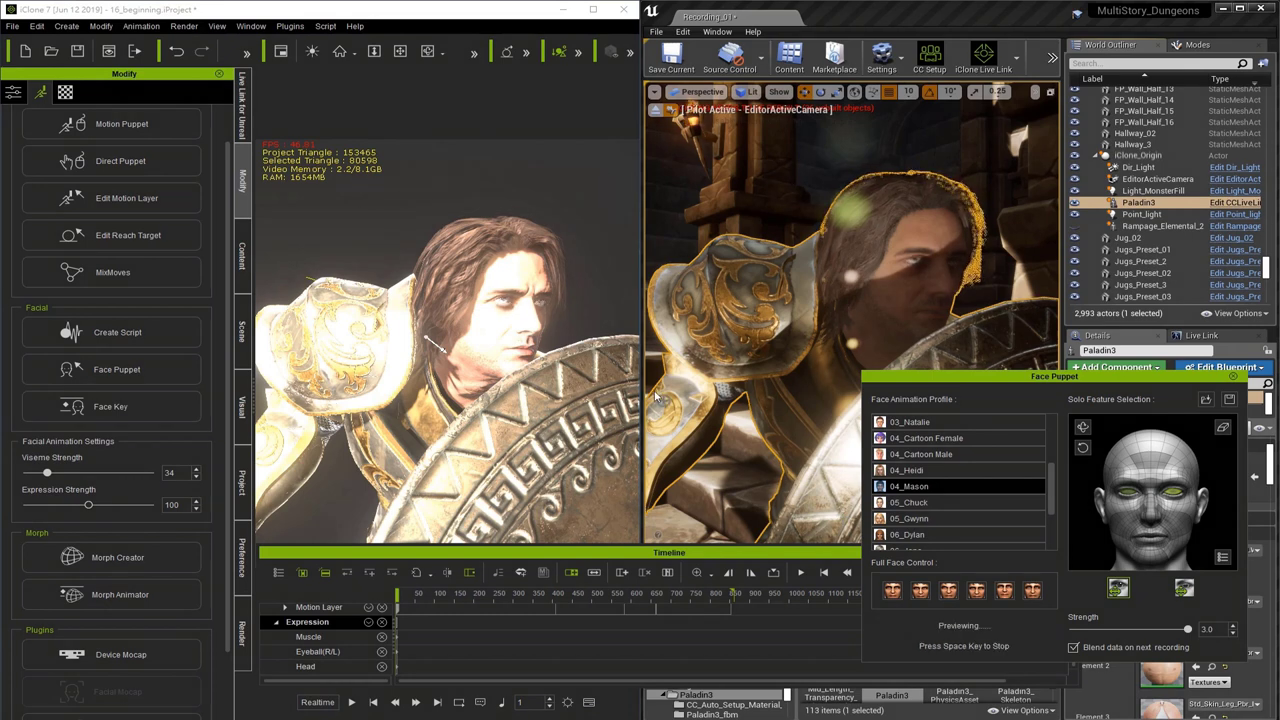
key(space)
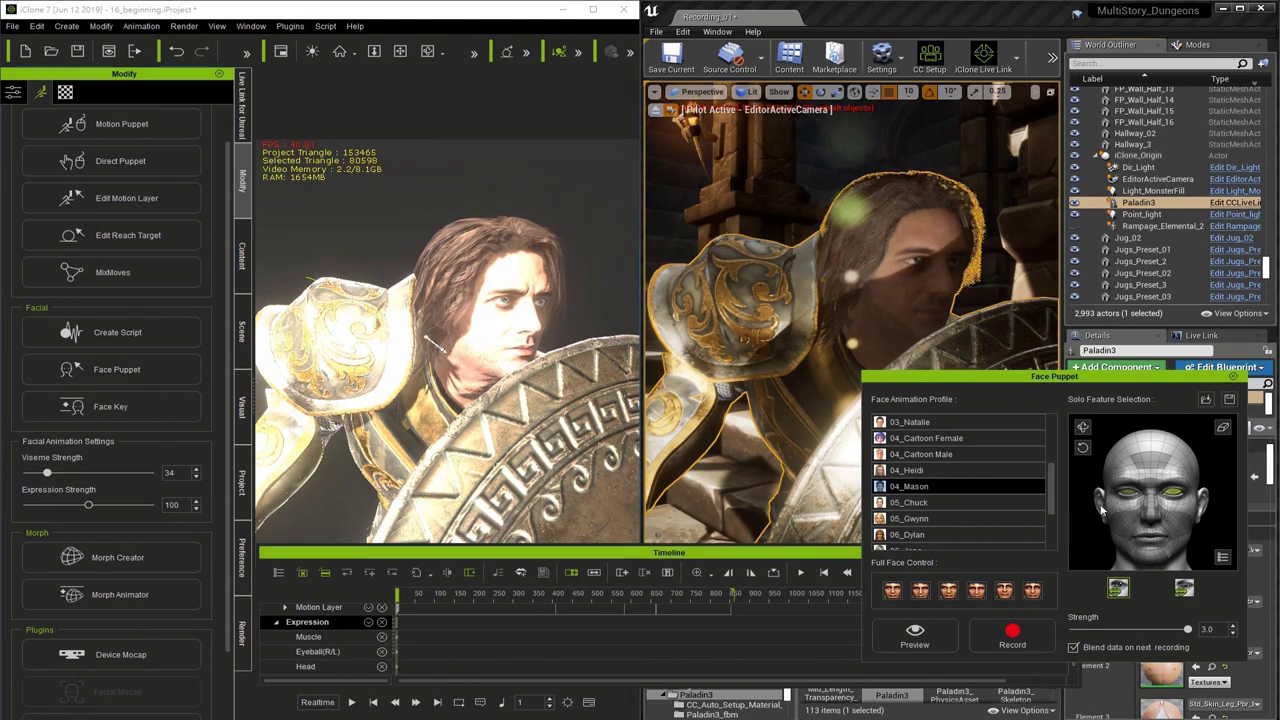
click(1012, 635)
key(space)
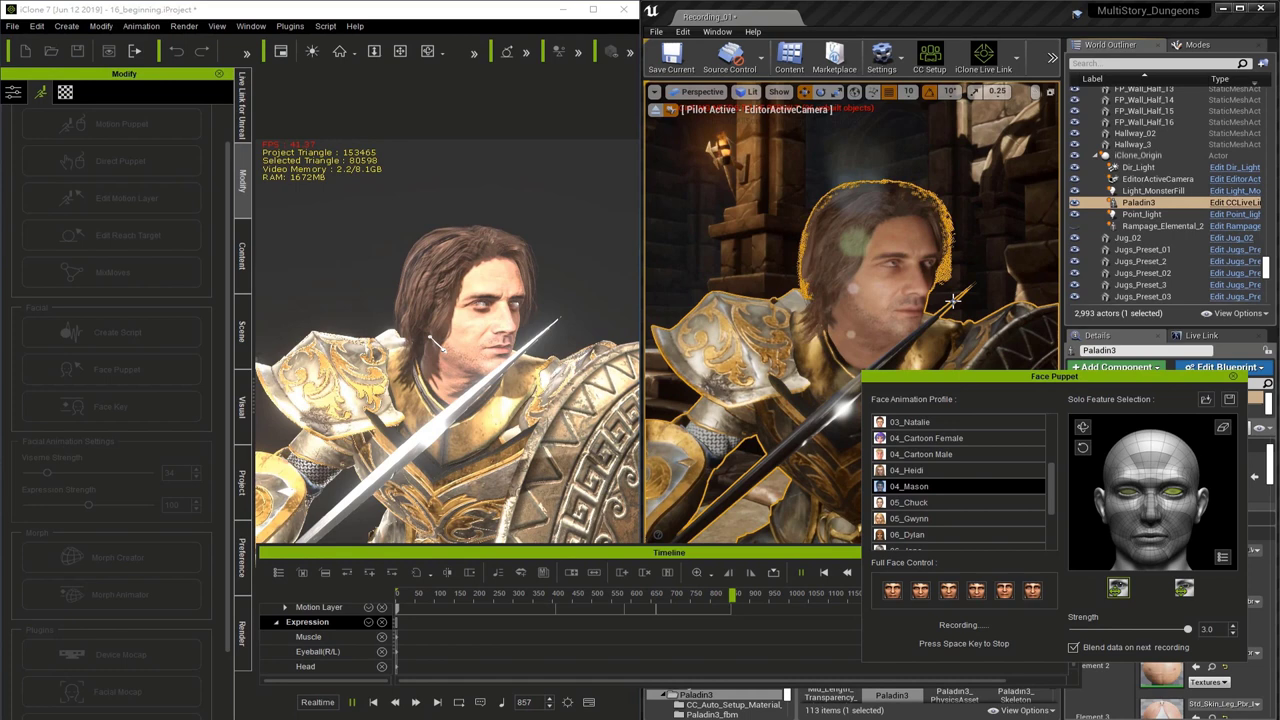
Keep the eye clip, clear the eye-only selection, then preview and record a whole-face pass
key(space)
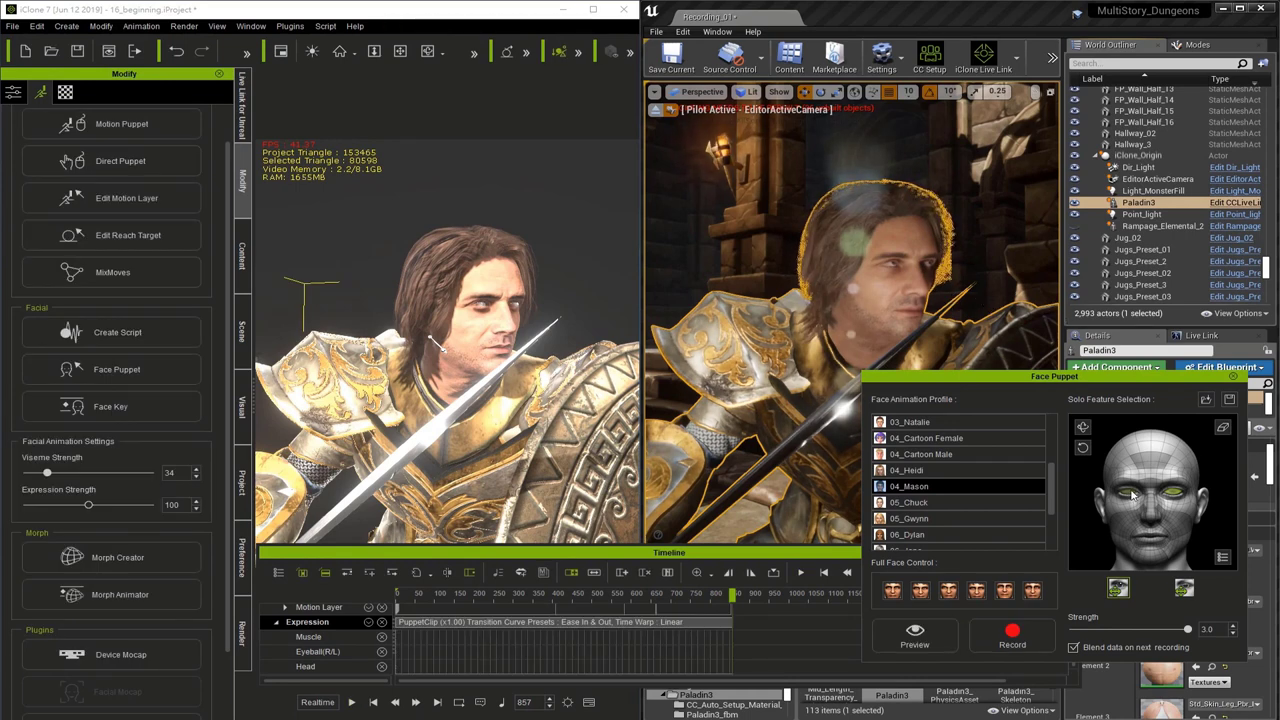
click(1224, 428)
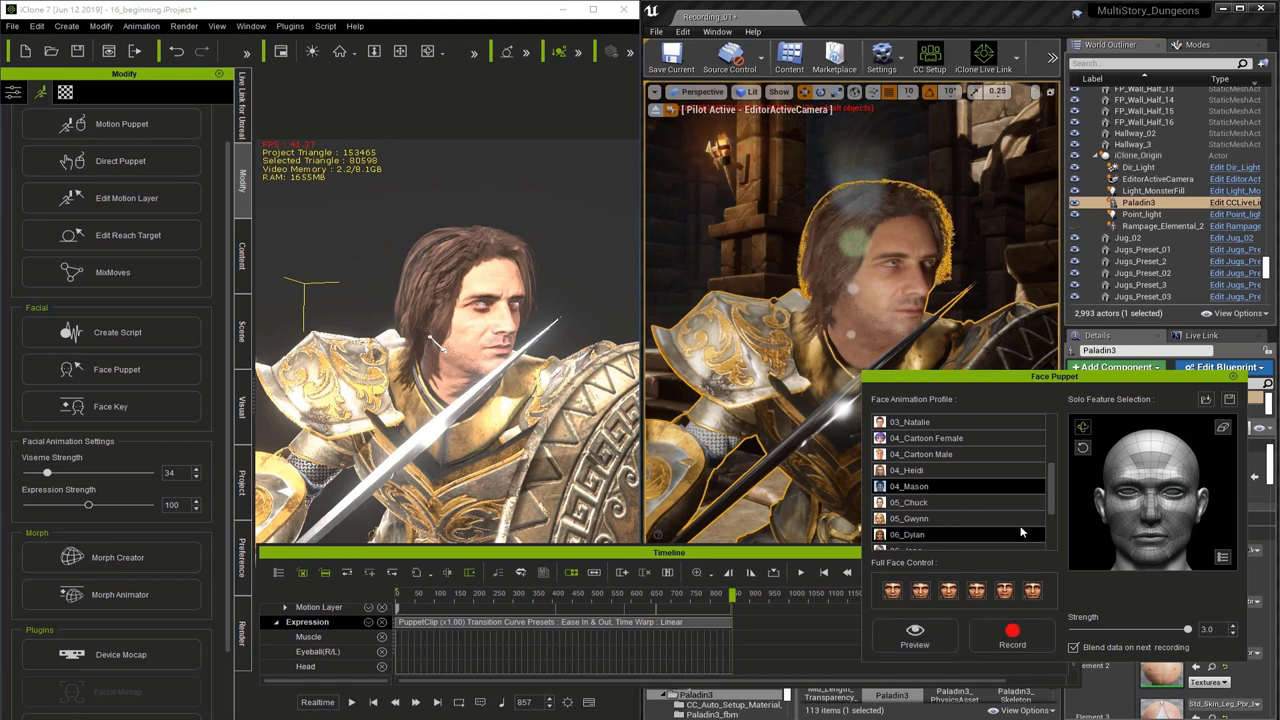
click(920, 636)
key(space)
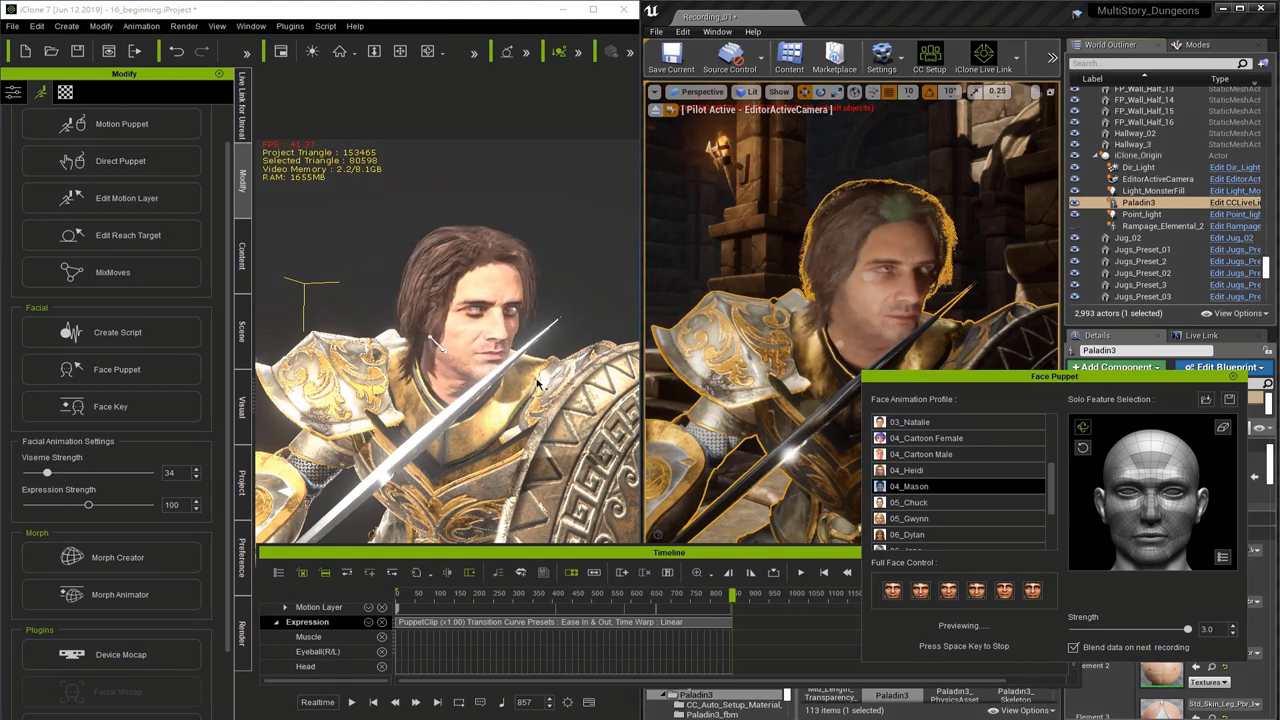
key(space)
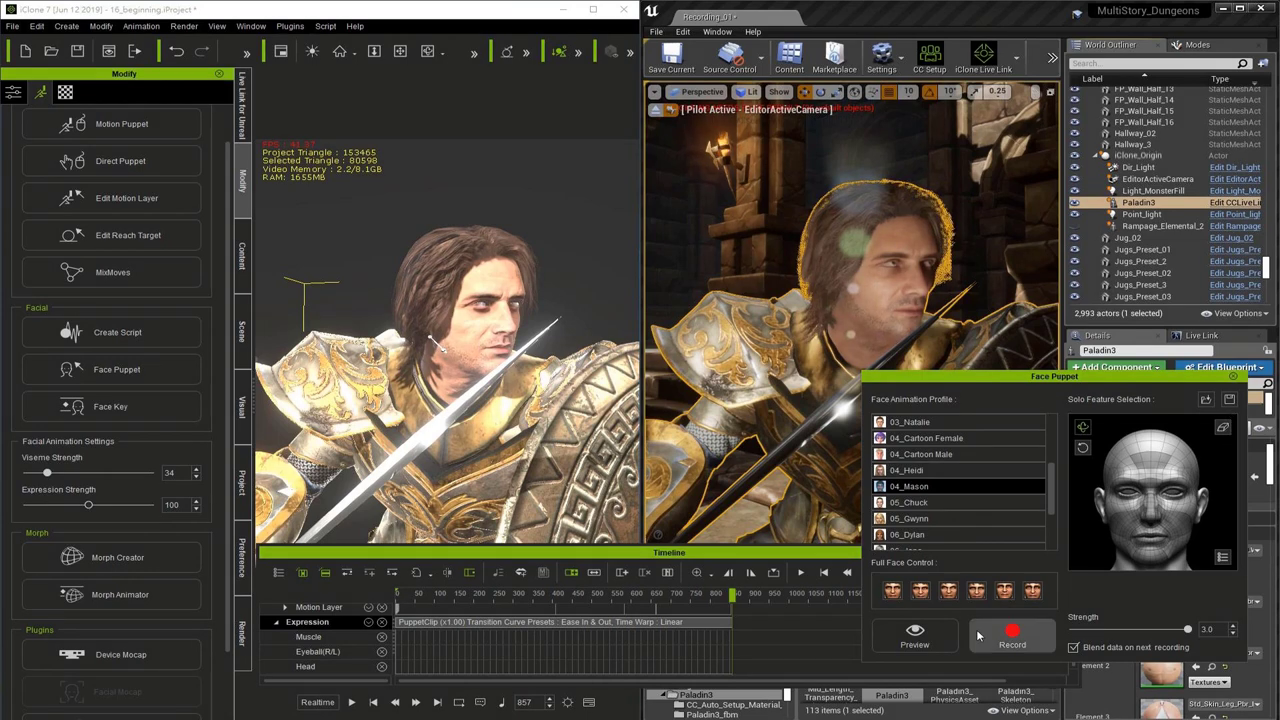
click(1012, 636)
key(space)
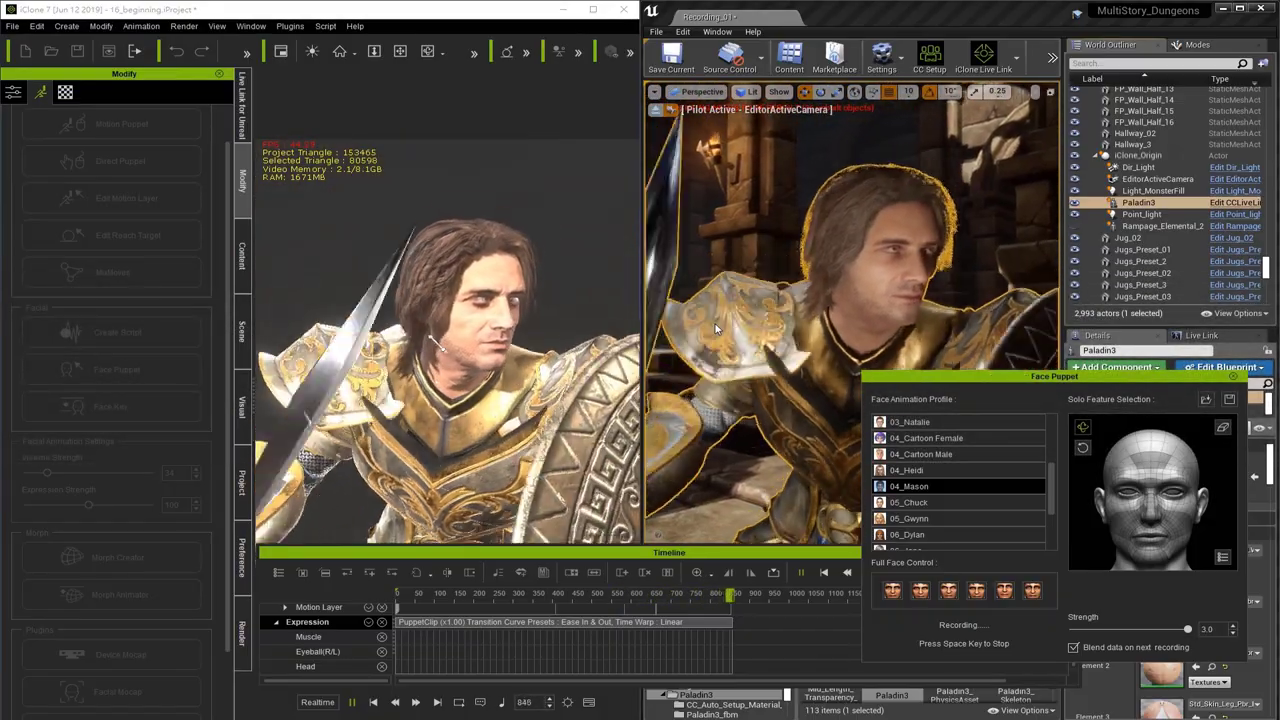
End the whole-face pass, isolate the mouth, and rehearse the mouth movement twice
key(space)
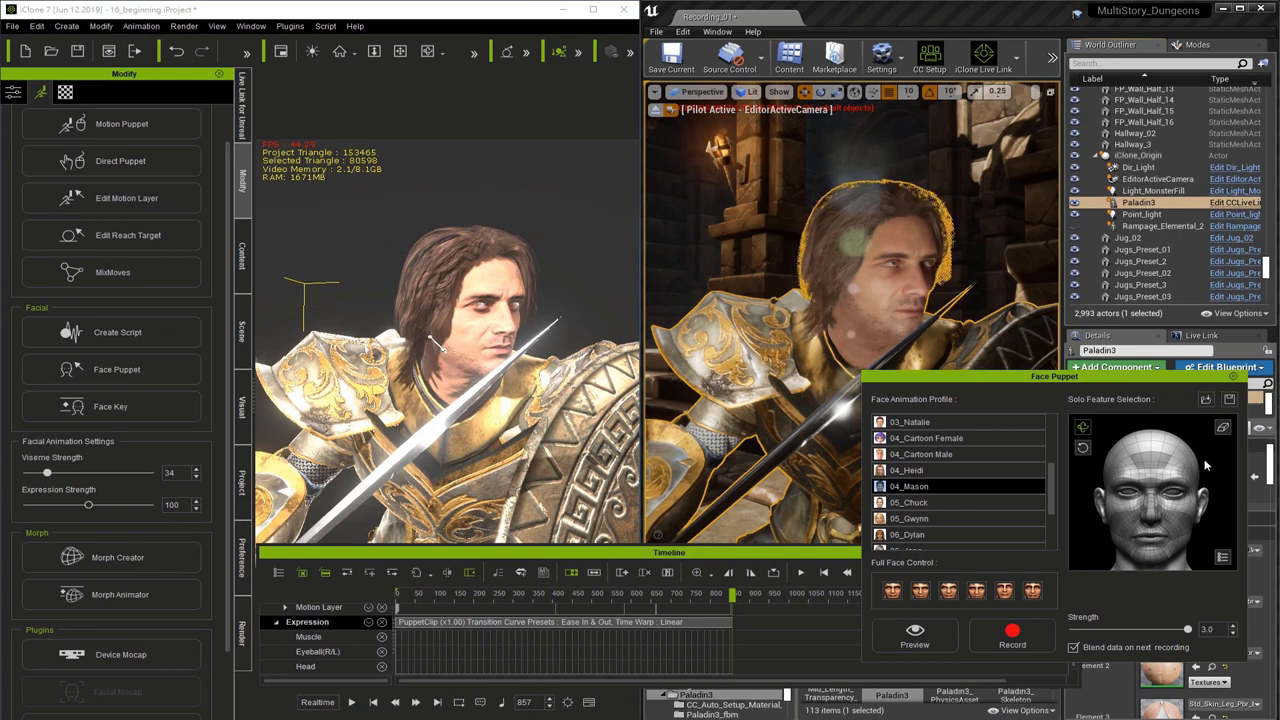
click(1150, 541)
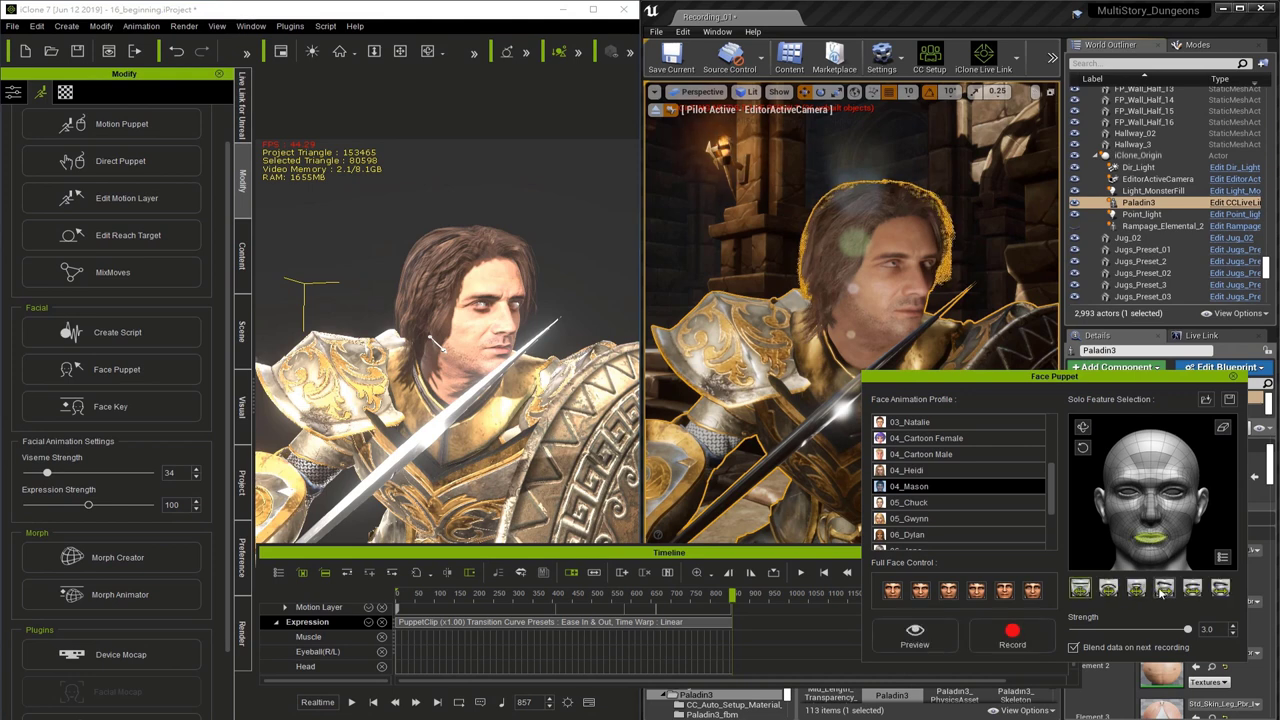
key(space)
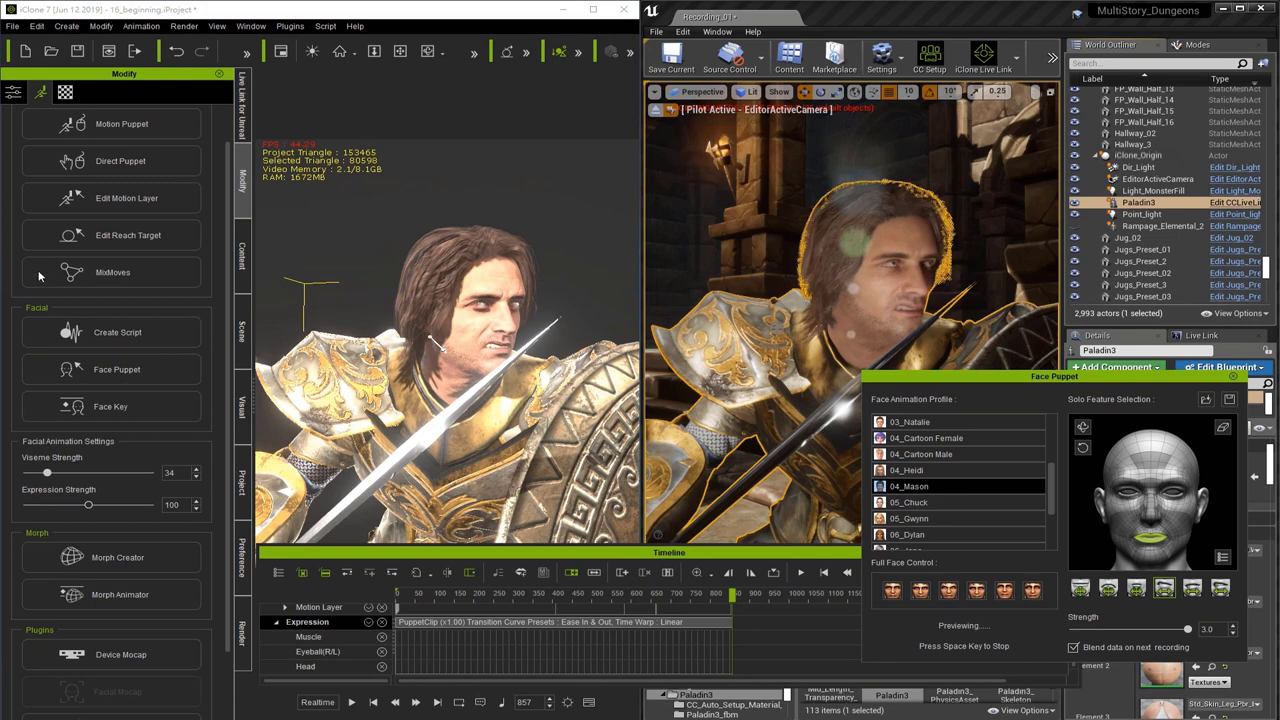
key(space)
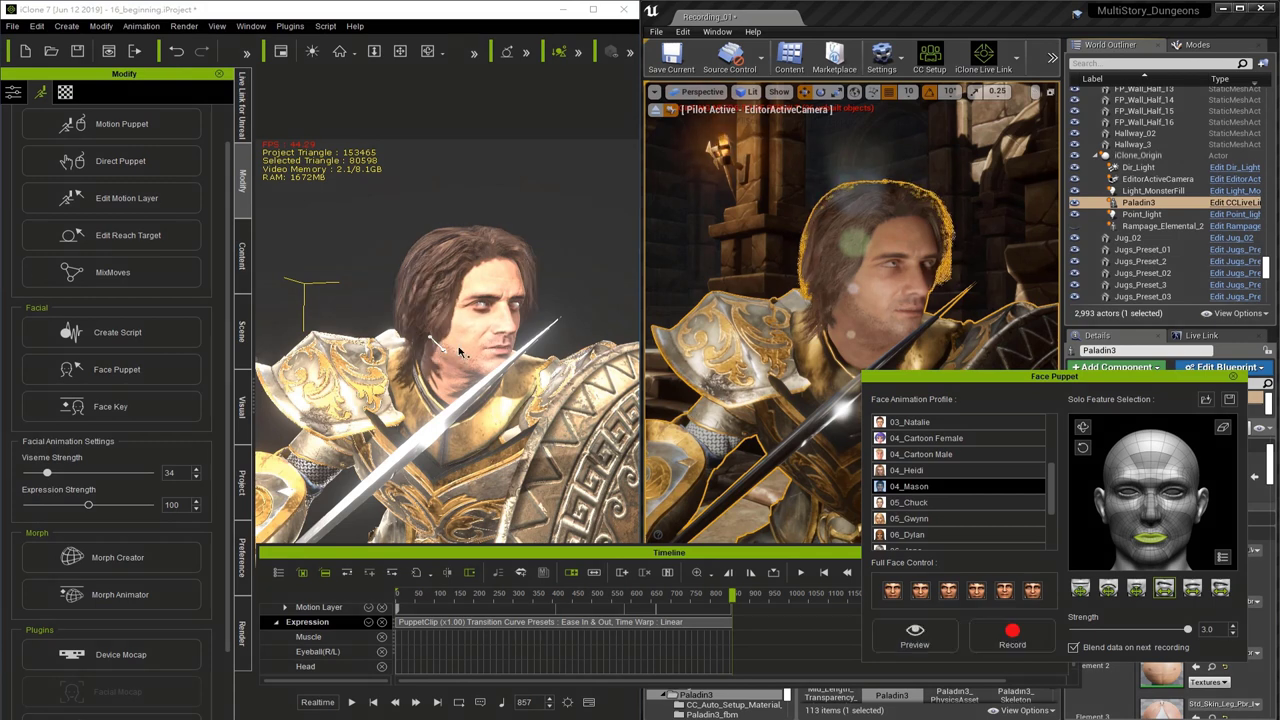
key(space)
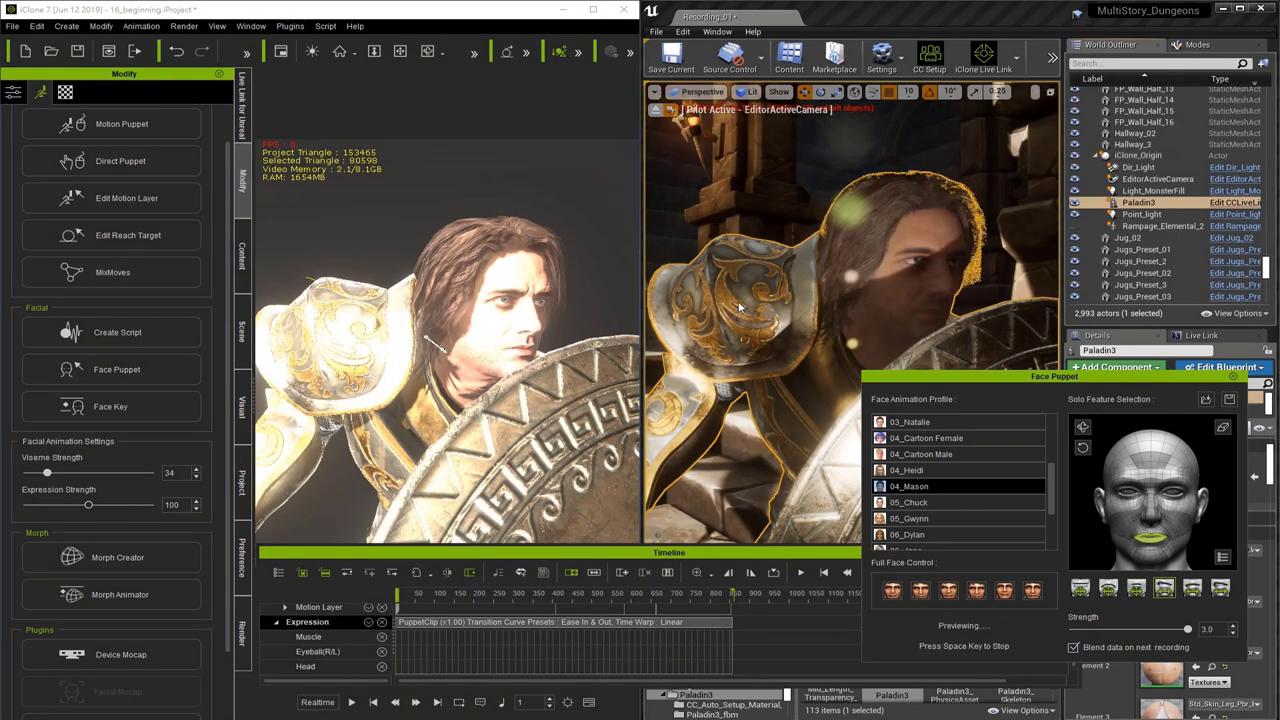
key(space)
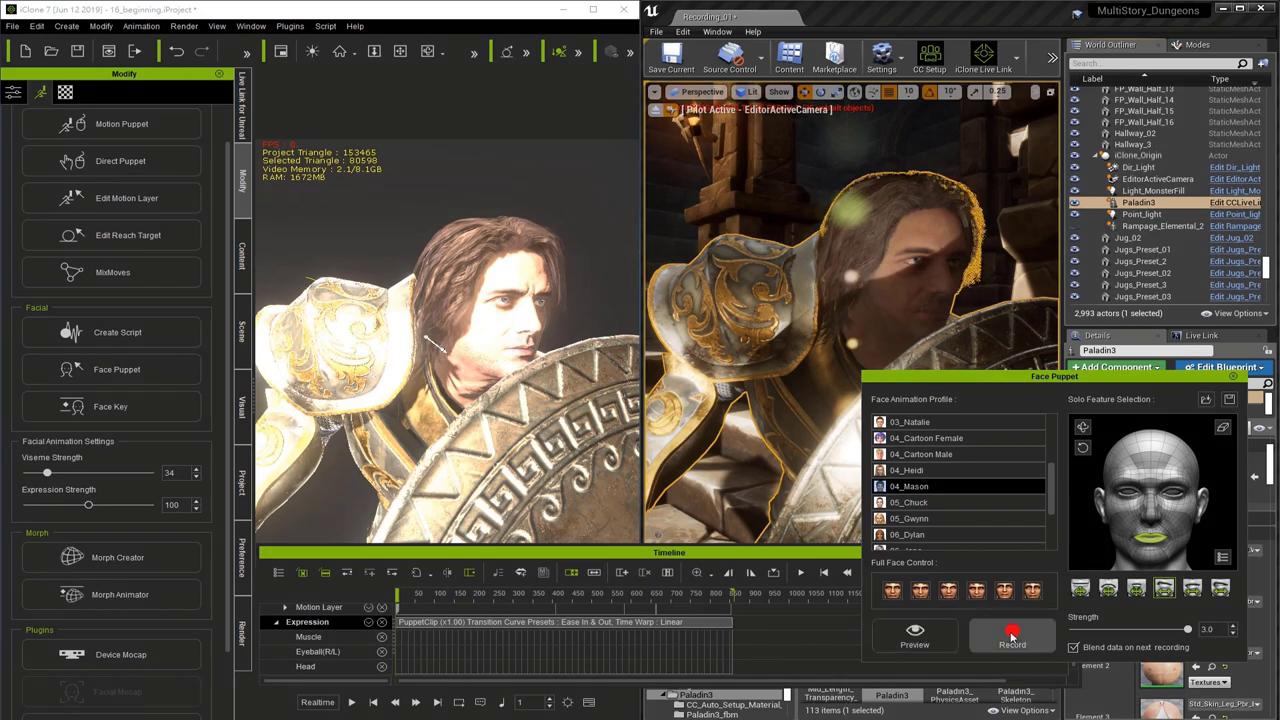
Record the mouth-only puppet pass through frame 857
click(1005, 636)
key(space)
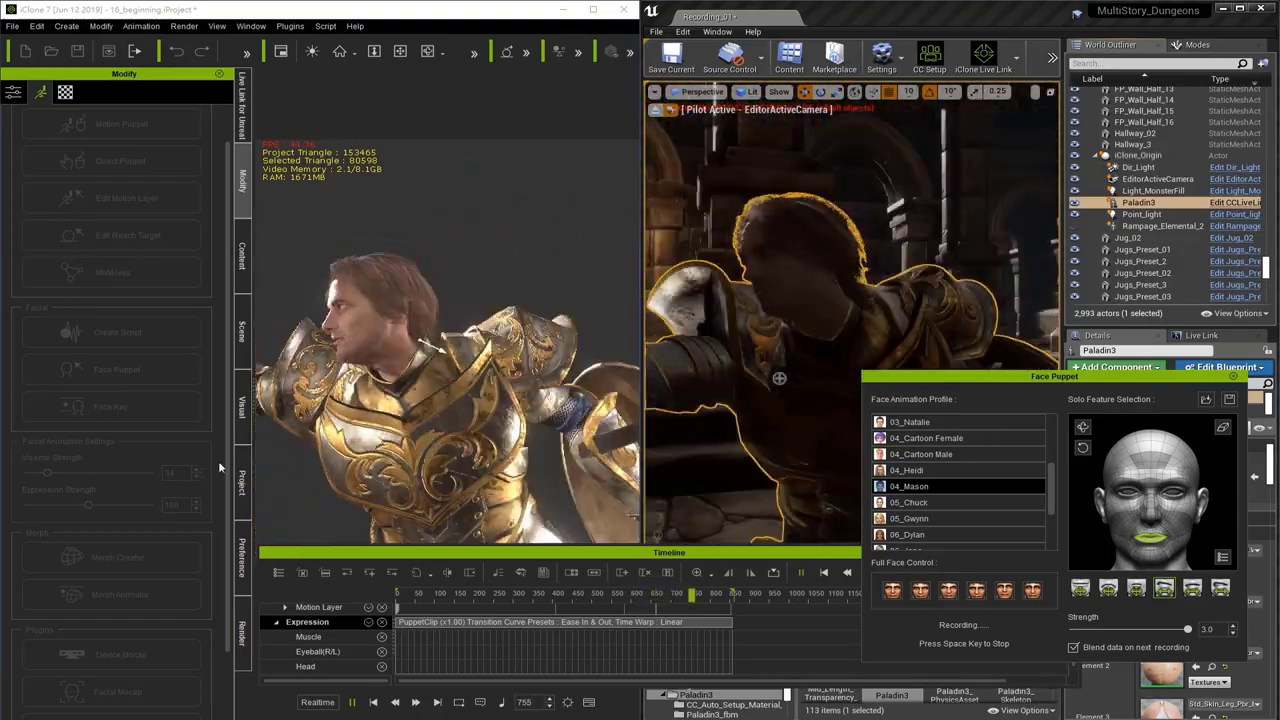
key(space)
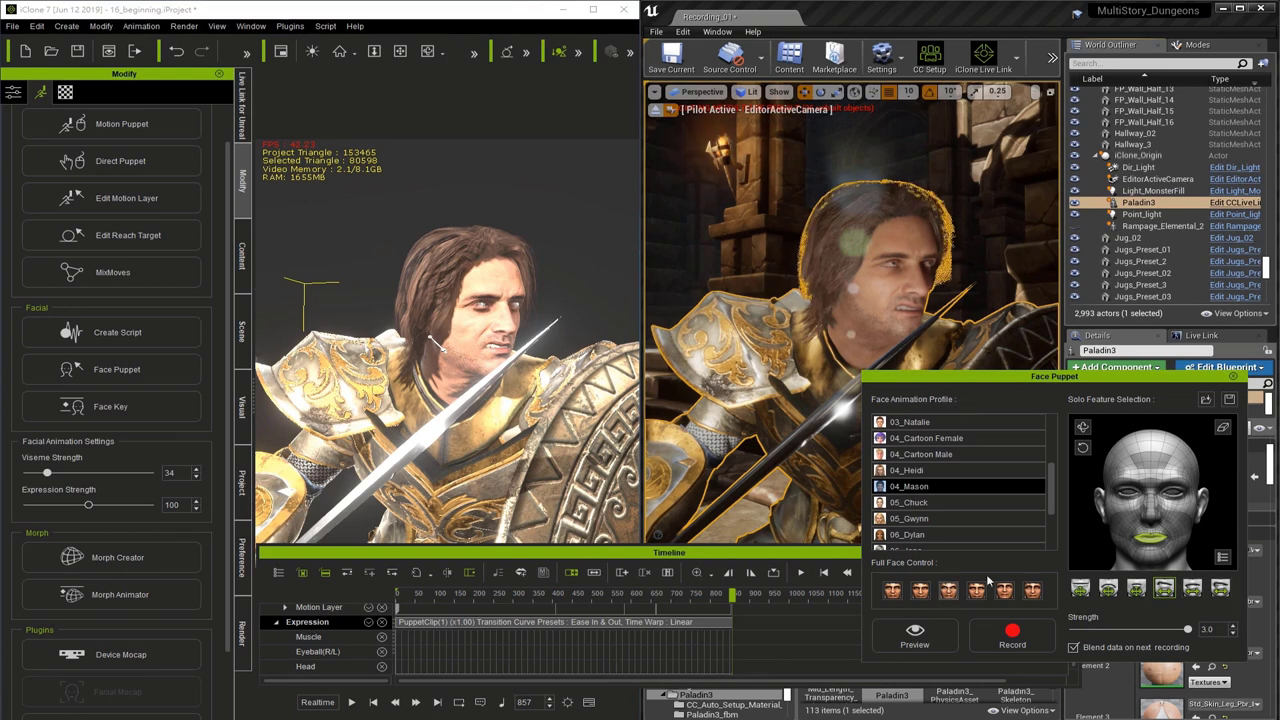
Reselect the mouth feature, rewind to the first frame, and rehearse the mouth puppeting
click(1148, 539)
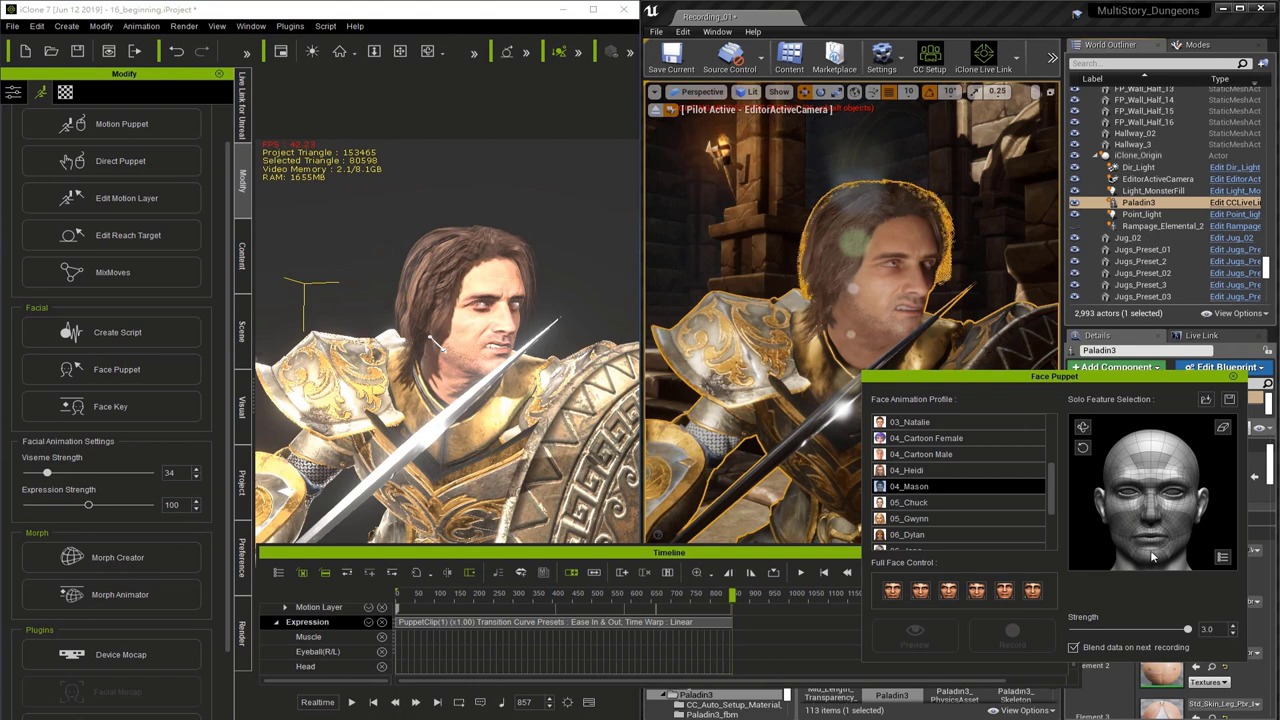
click(1155, 548)
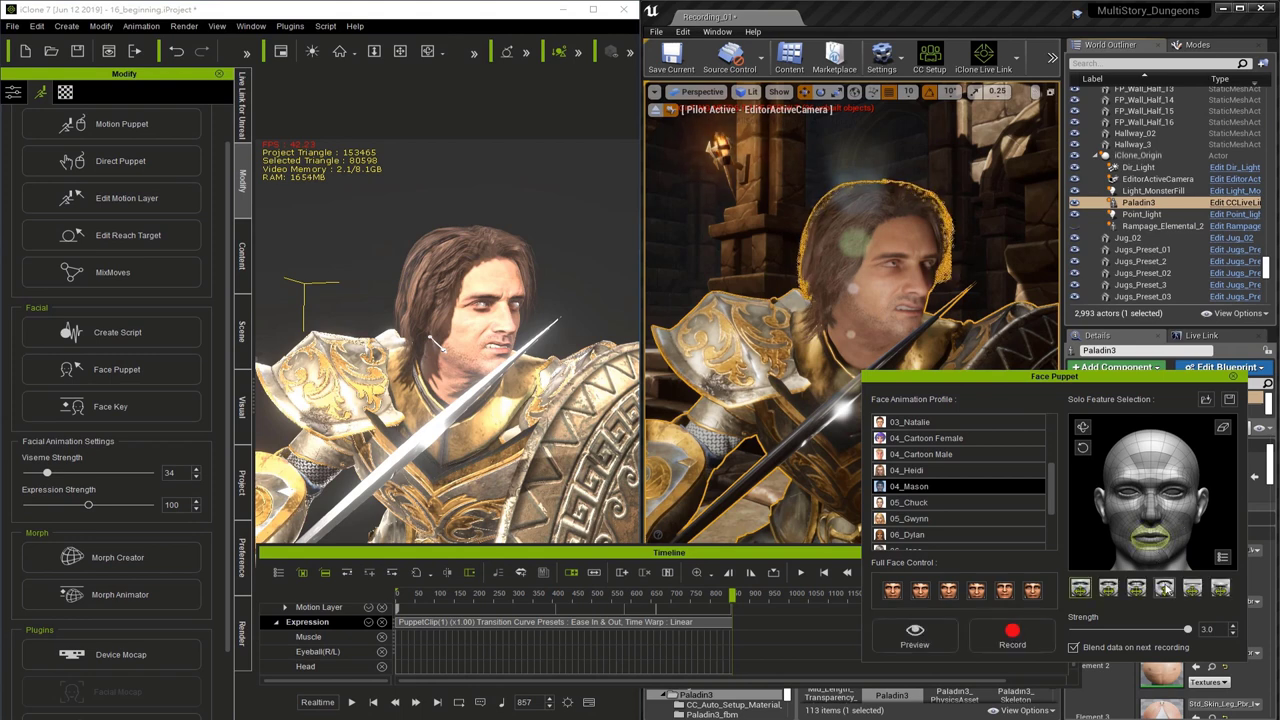
click(372, 702)
click(914, 635)
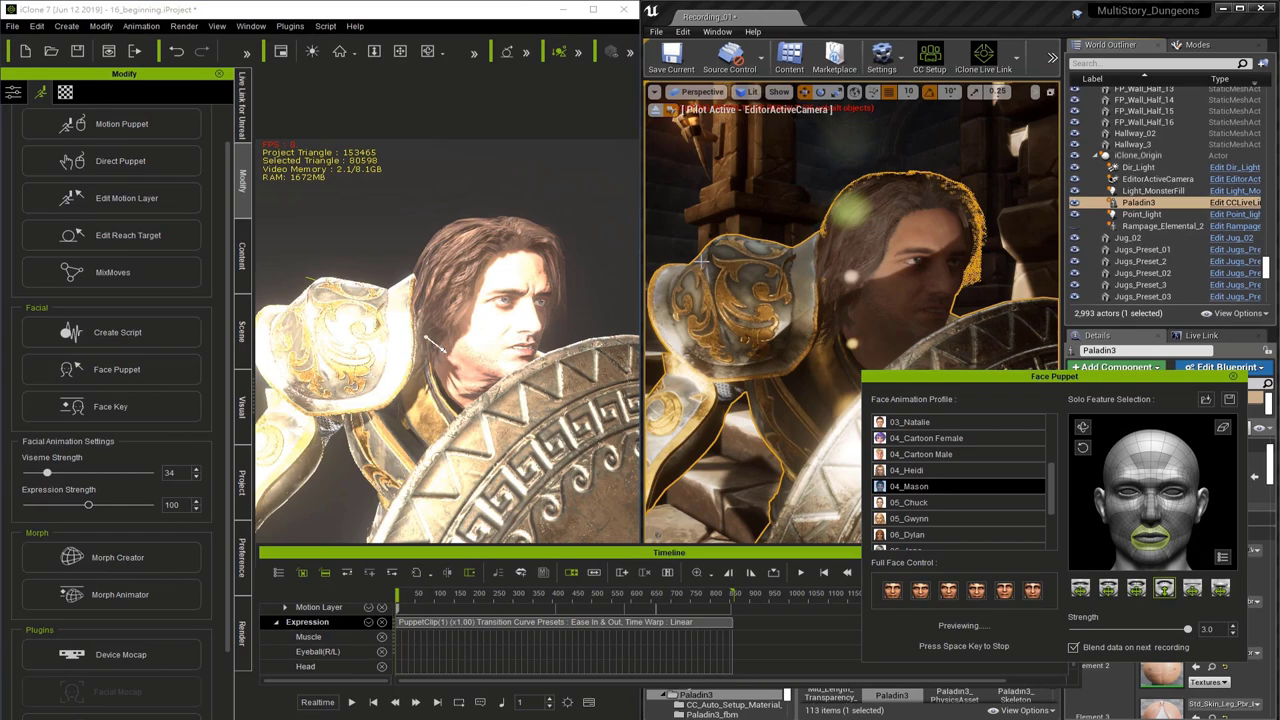
key(space)
Record another mouth performance through frame 857
click(1011, 634)
key(space)
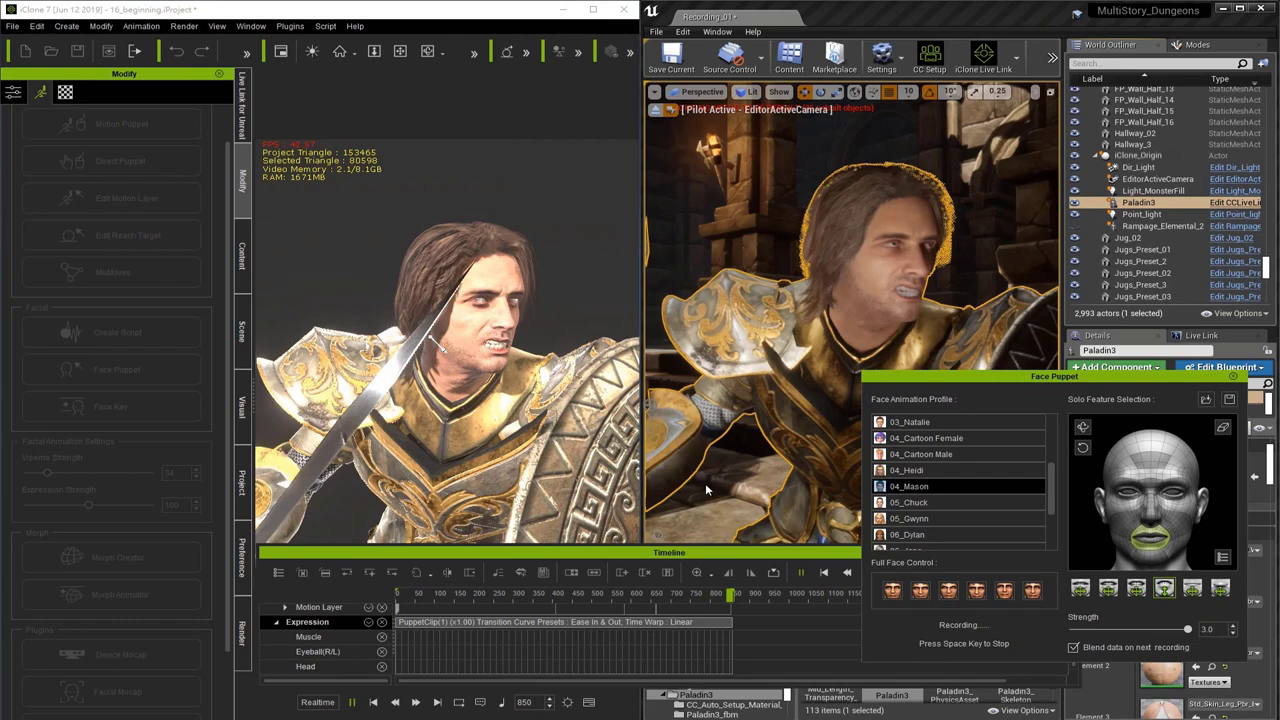
key(space)
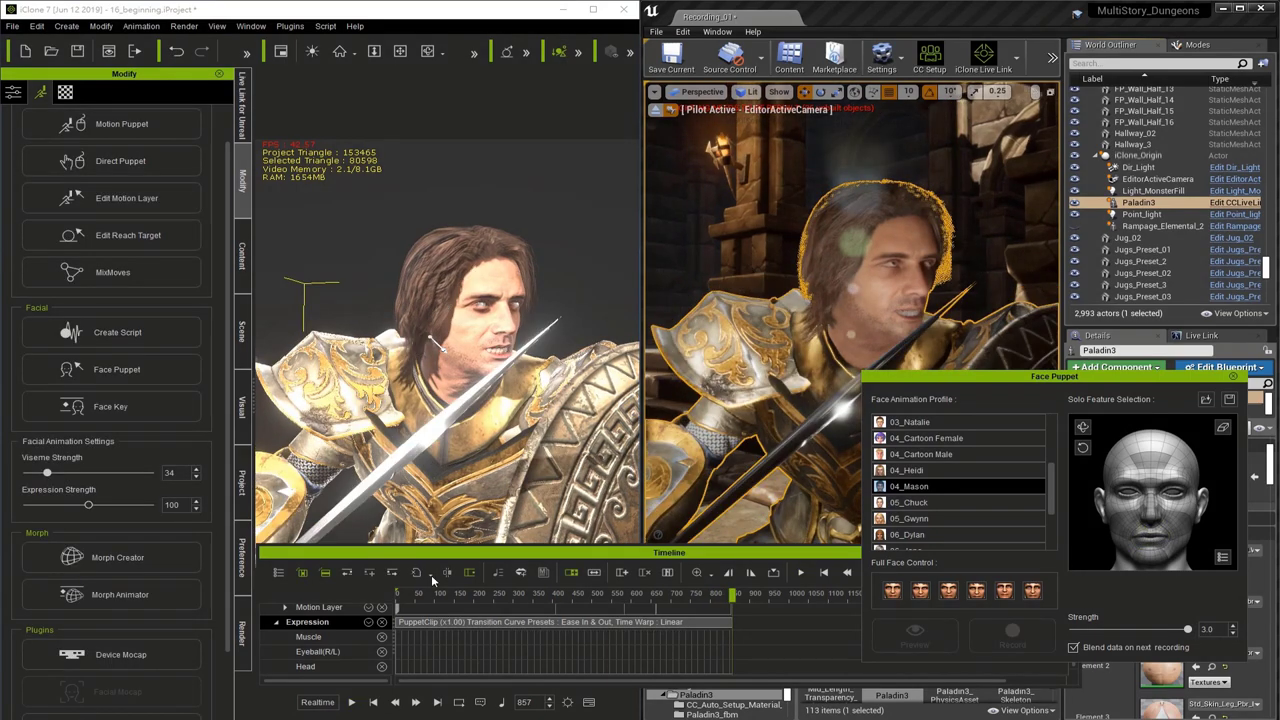
Rewind to frame 1, rehearse the chin motion, and start recording the chin-and-mouth take
drag(580, 598, 727, 594)
drag(630, 592, 340, 593)
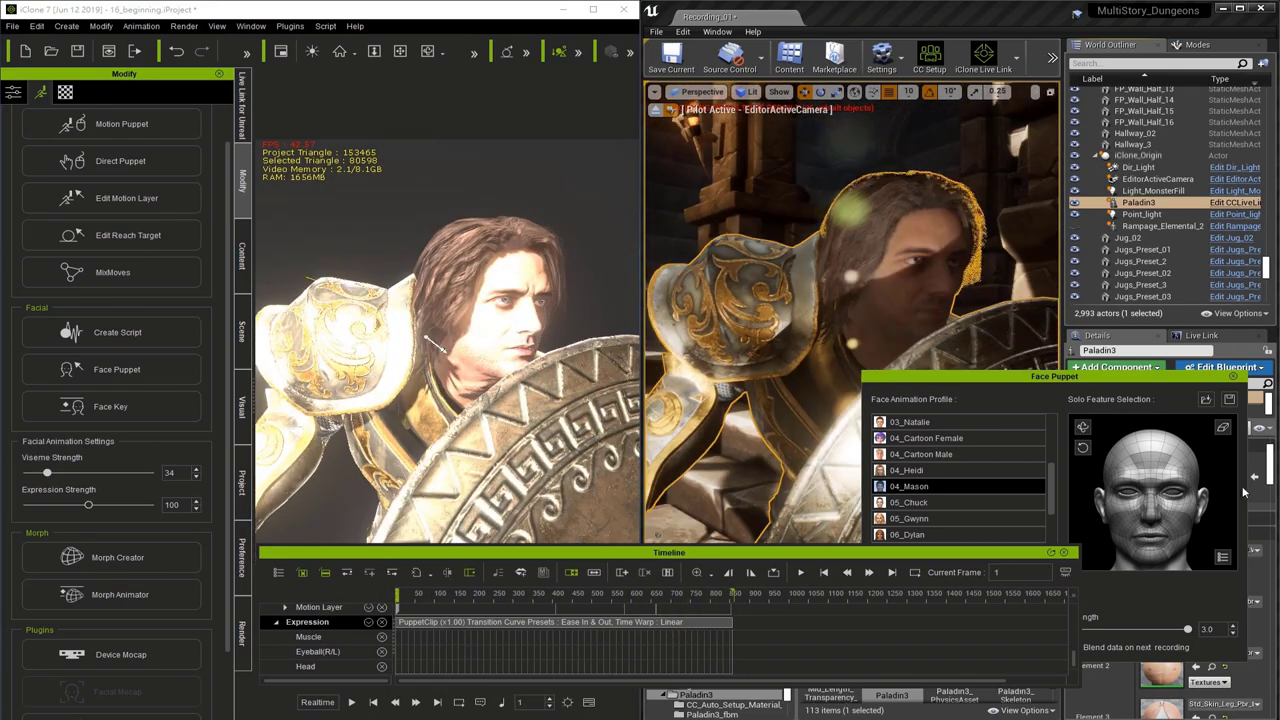
click(1155, 557)
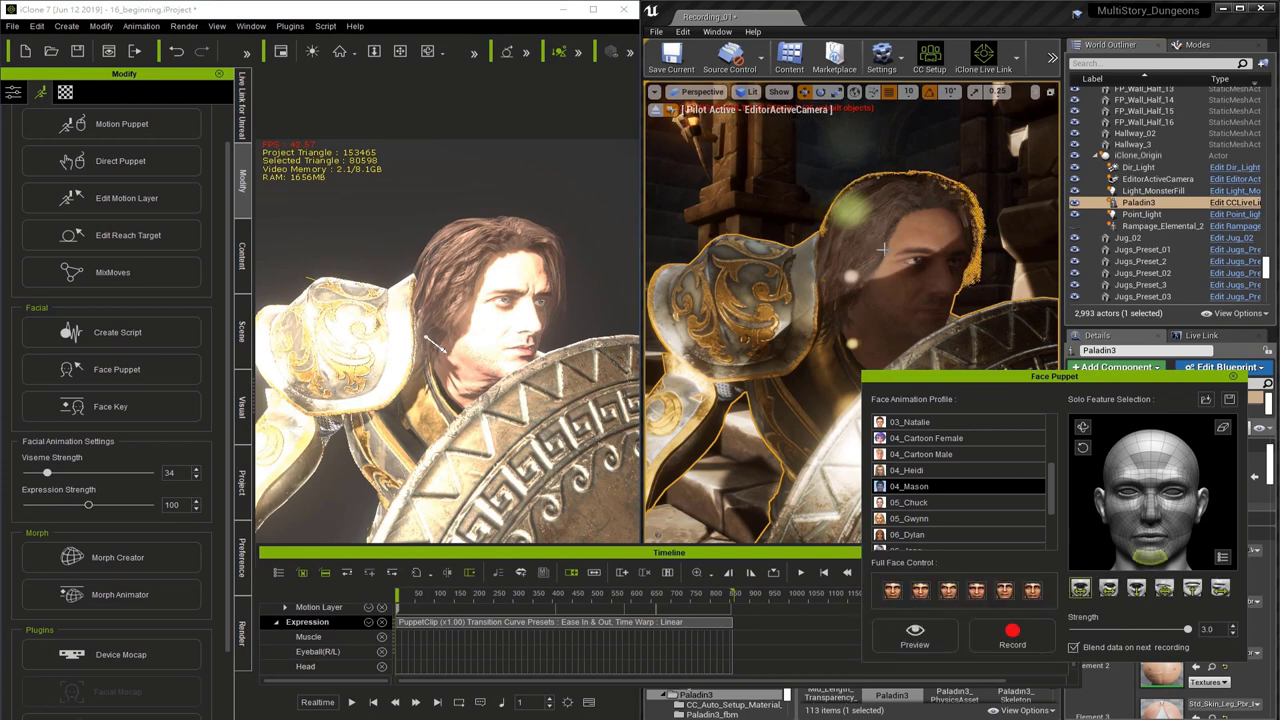
click(890, 636)
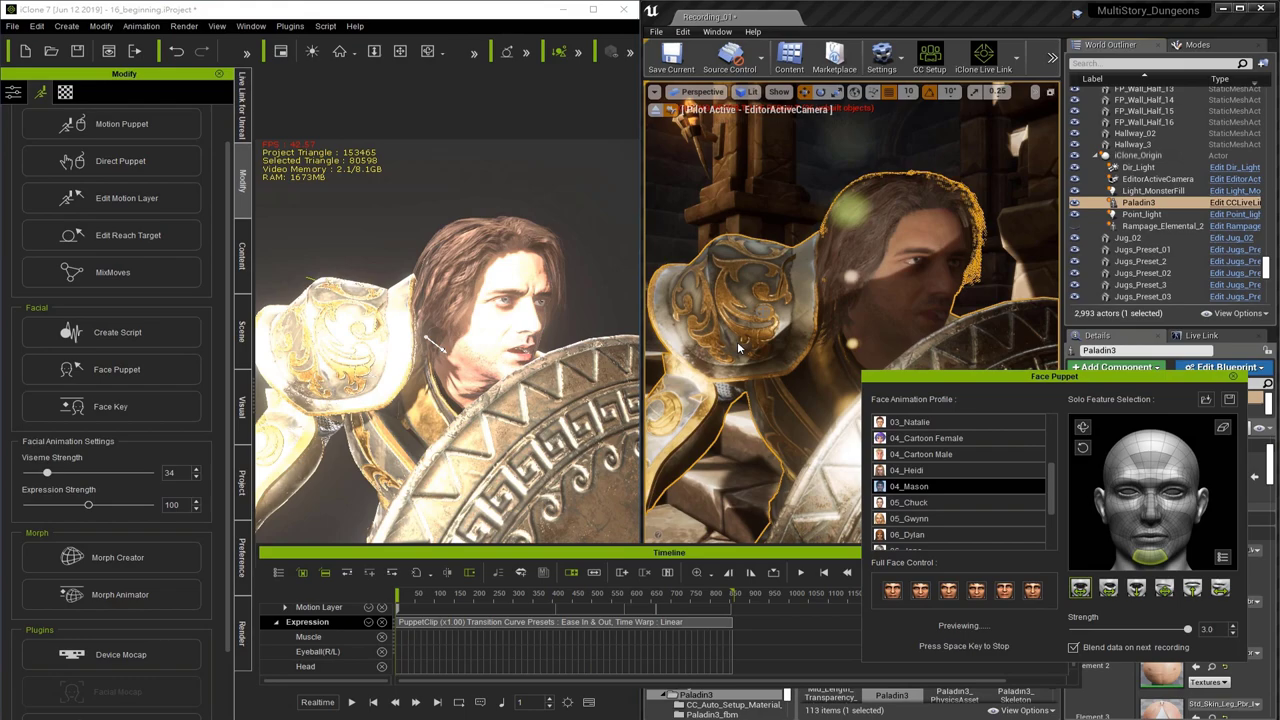
key(space)
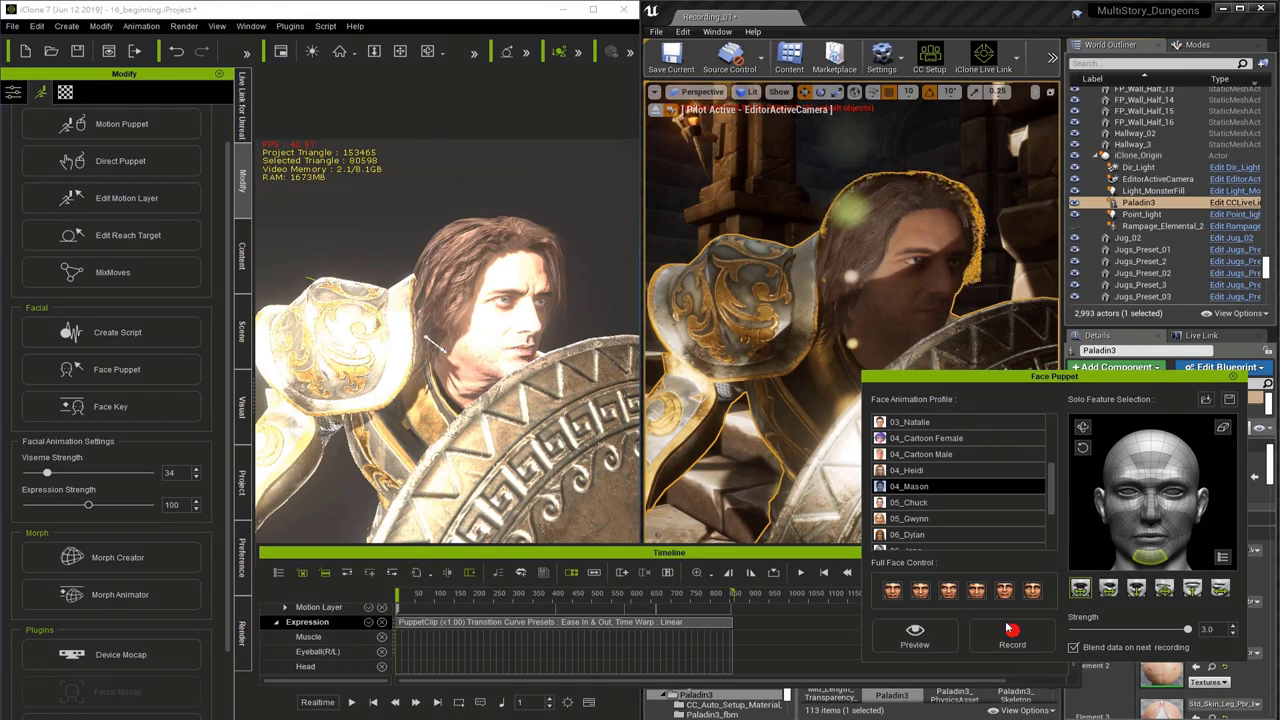
key(space)
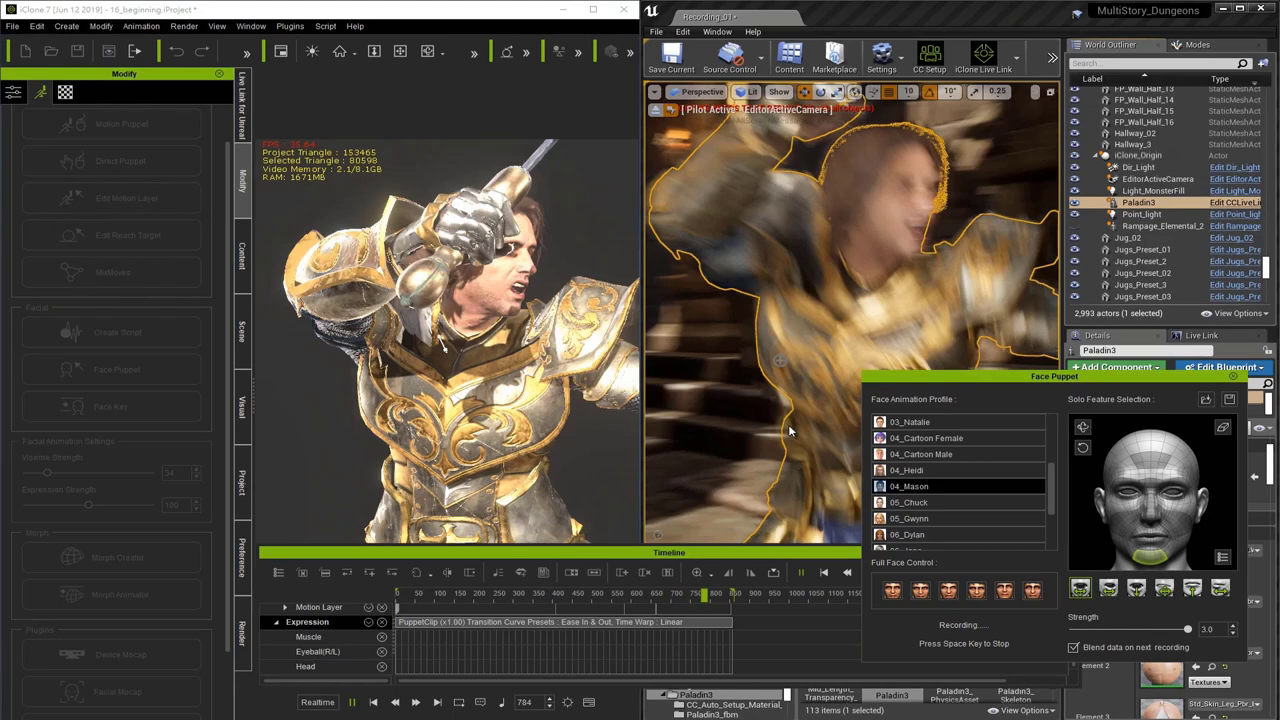
End the chin take, switch the puppeted feature to the brows, and rehearse them
key(space)
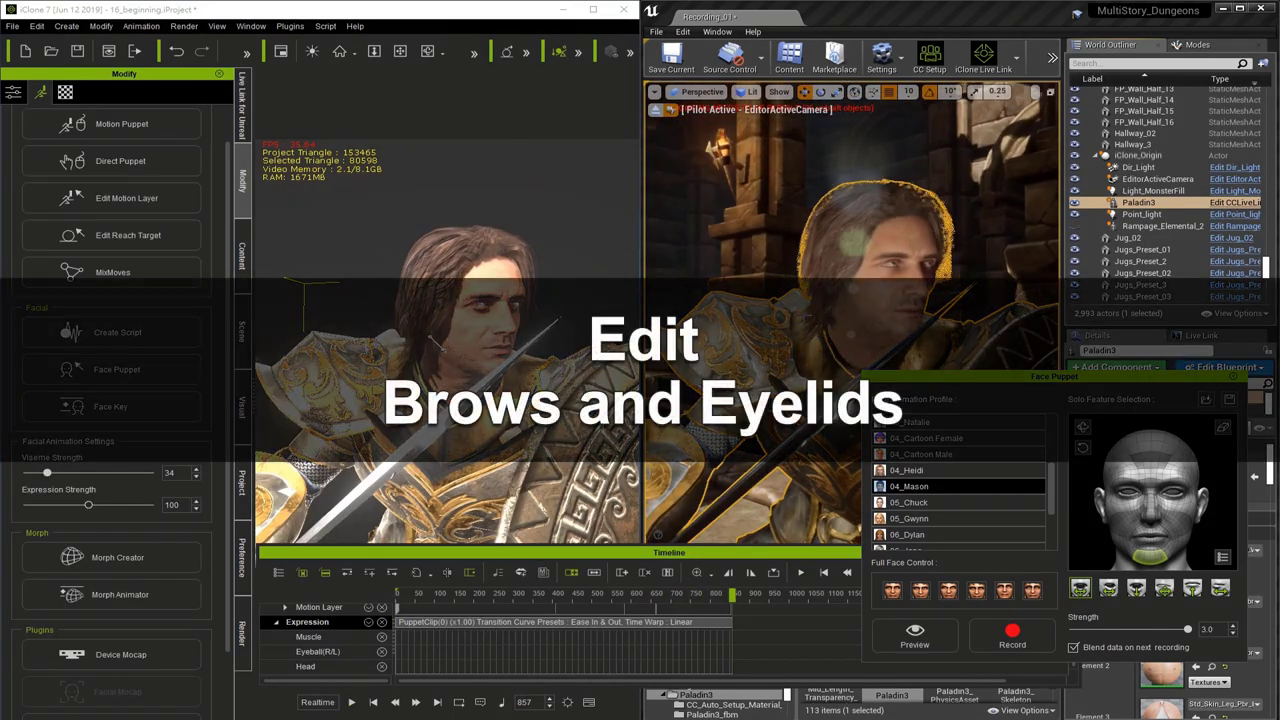
click(1222, 428)
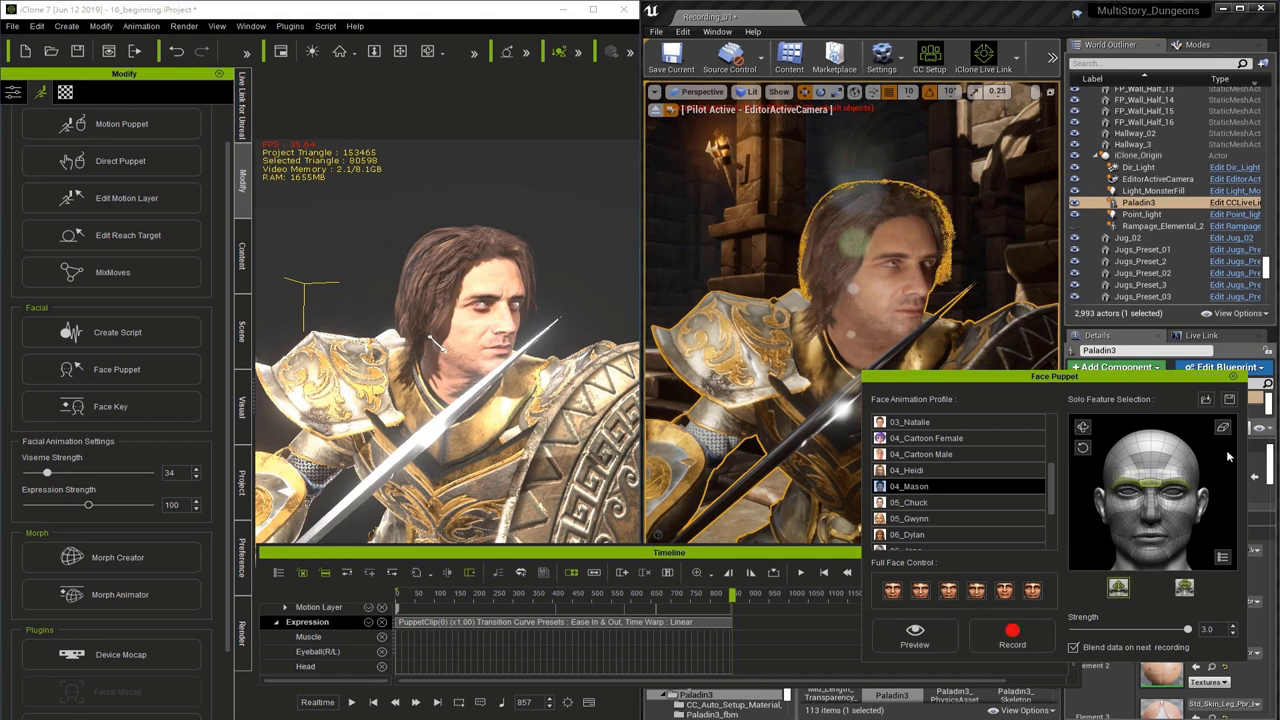
click(940, 634)
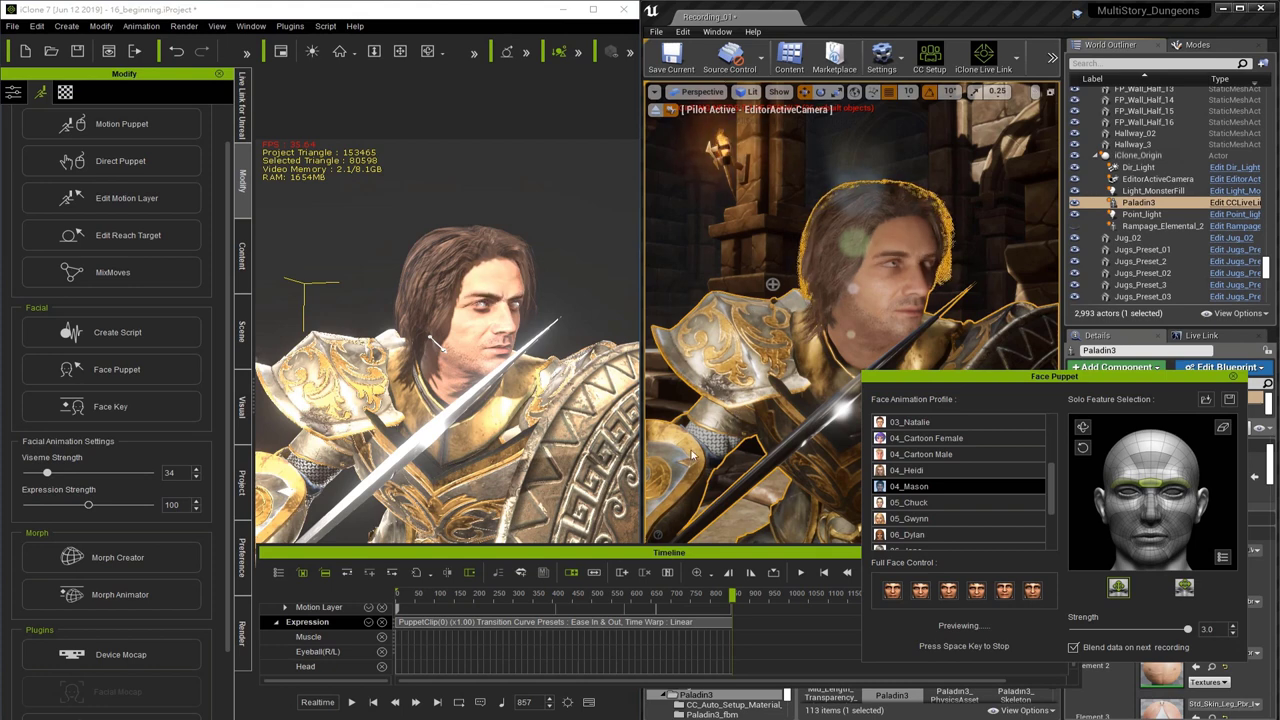
key(space)
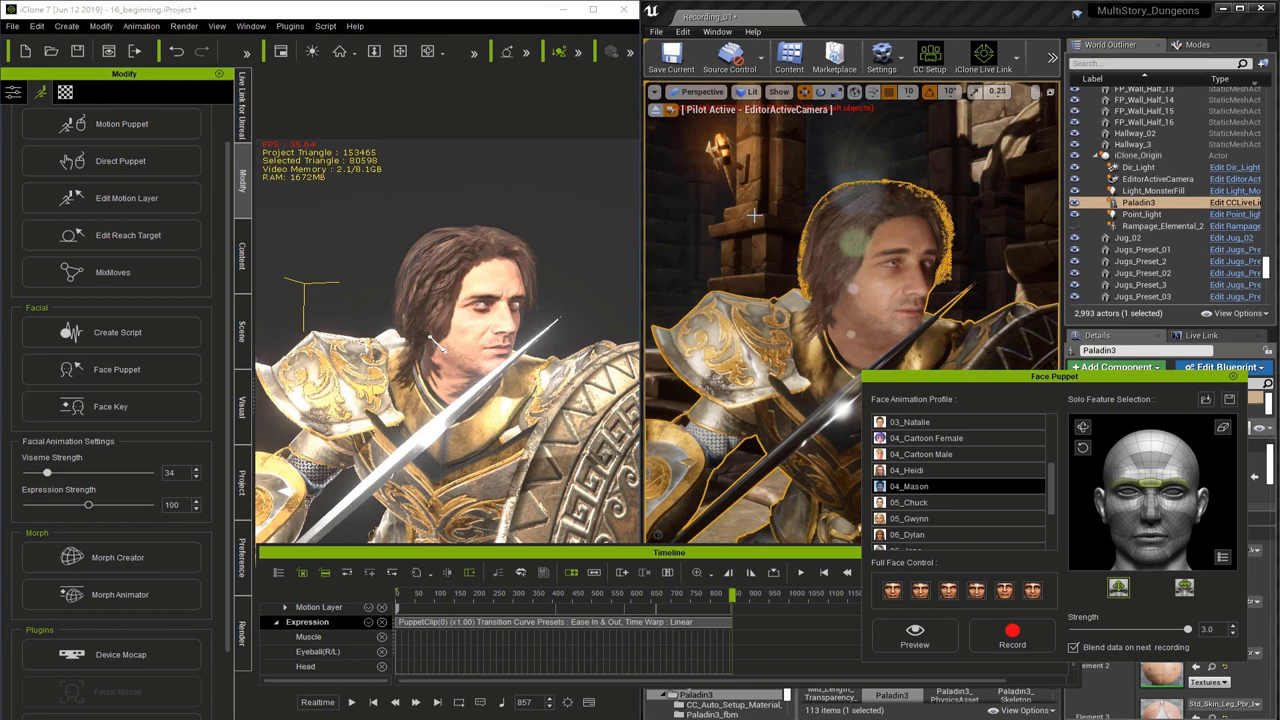
Rewind to frame 1 and record the brow performance through frame 857
click(376, 703)
click(1013, 635)
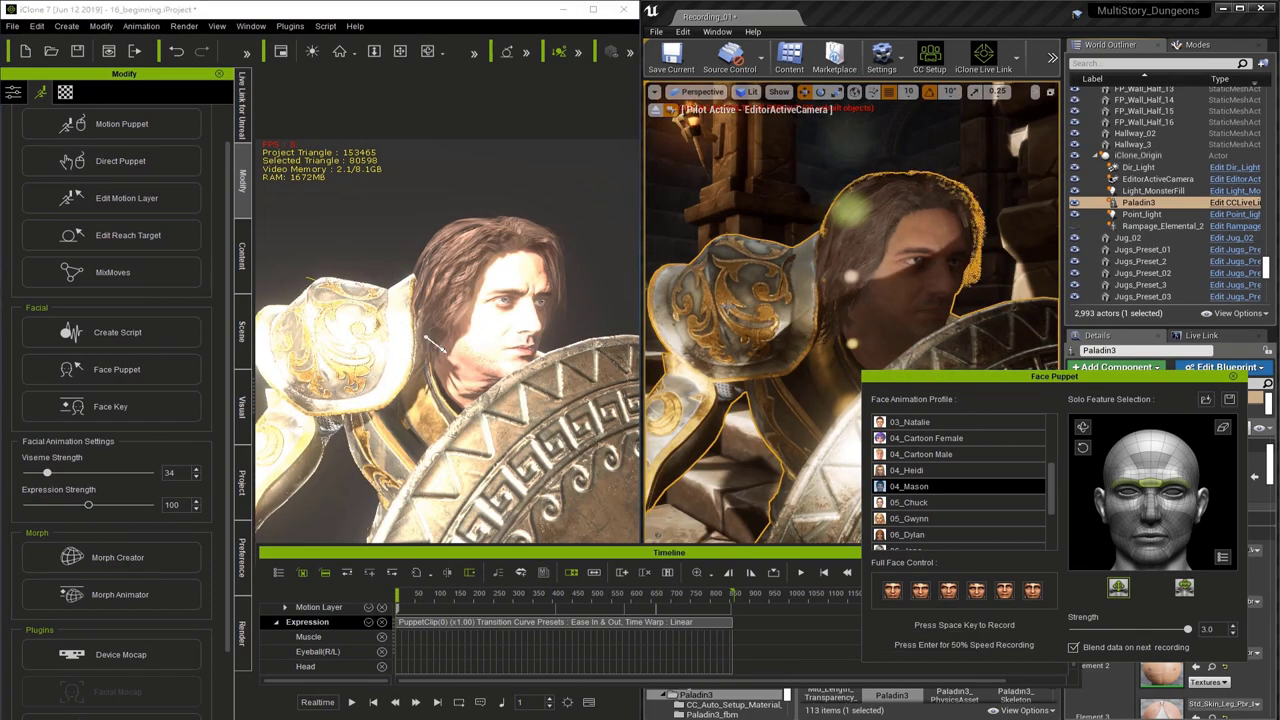
key(space)
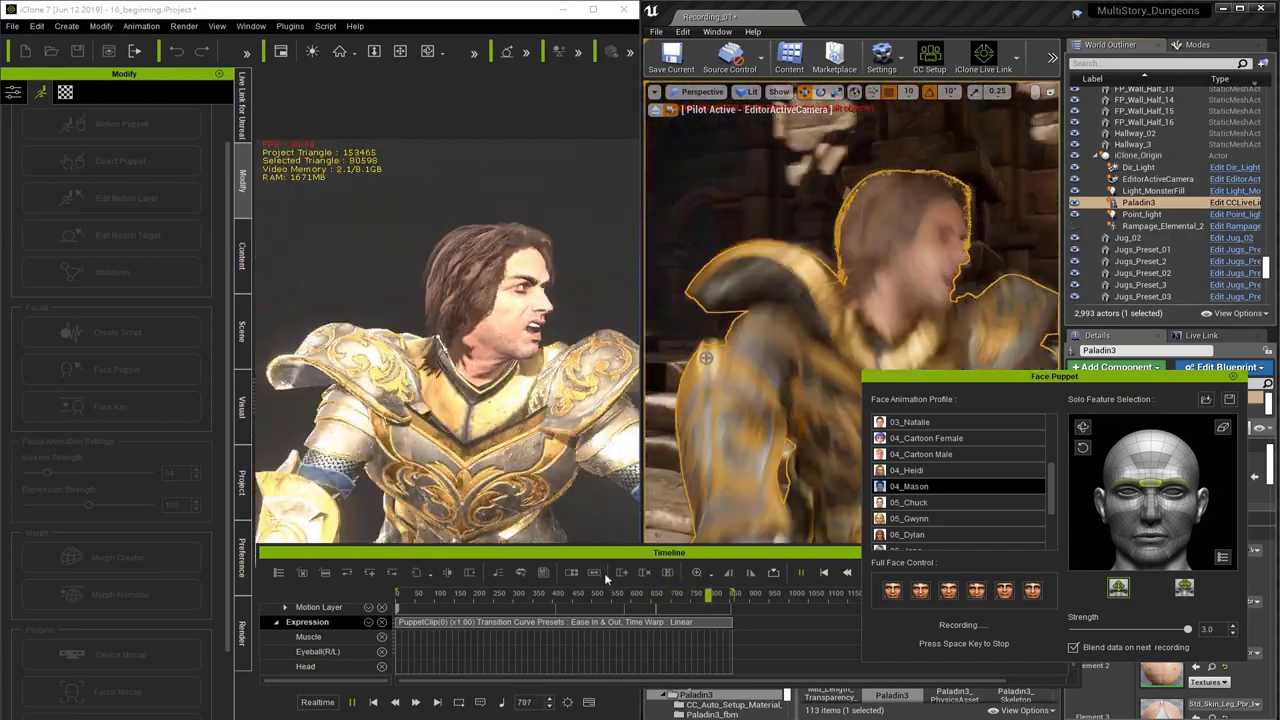
key(space)
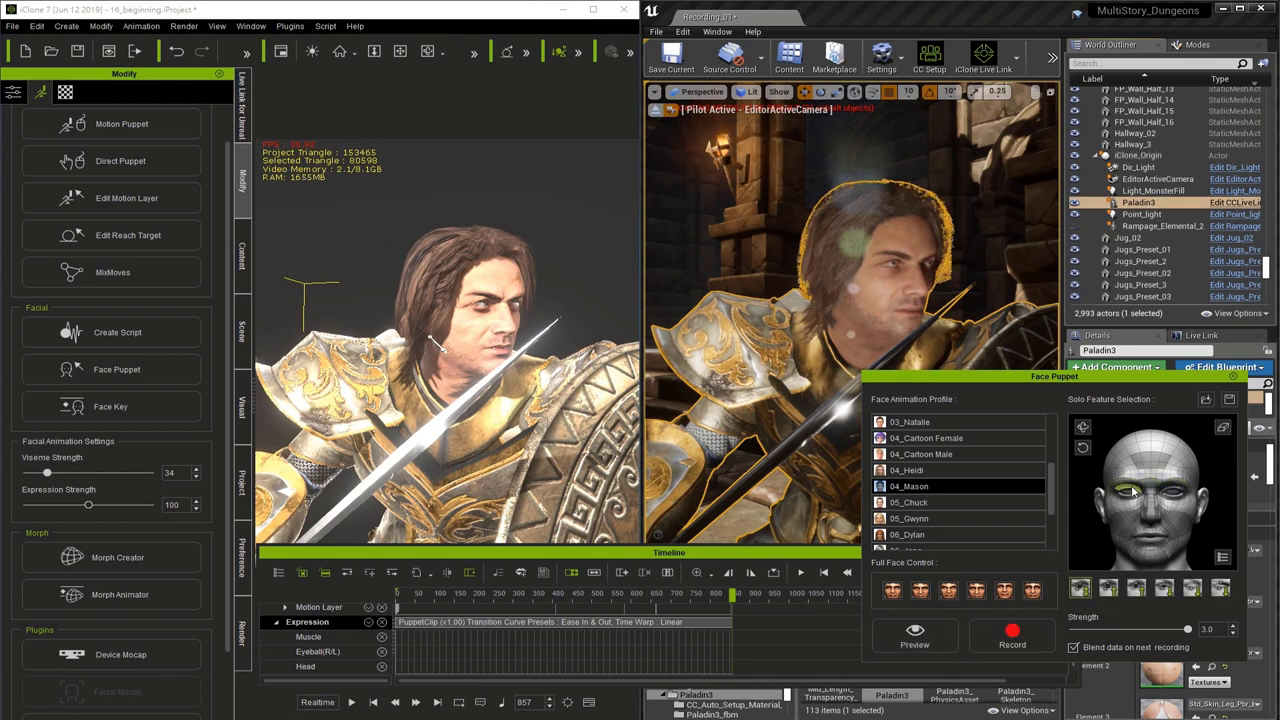
Rehearse the eyelid motion, then record an eyelid take through frame 857
click(914, 635)
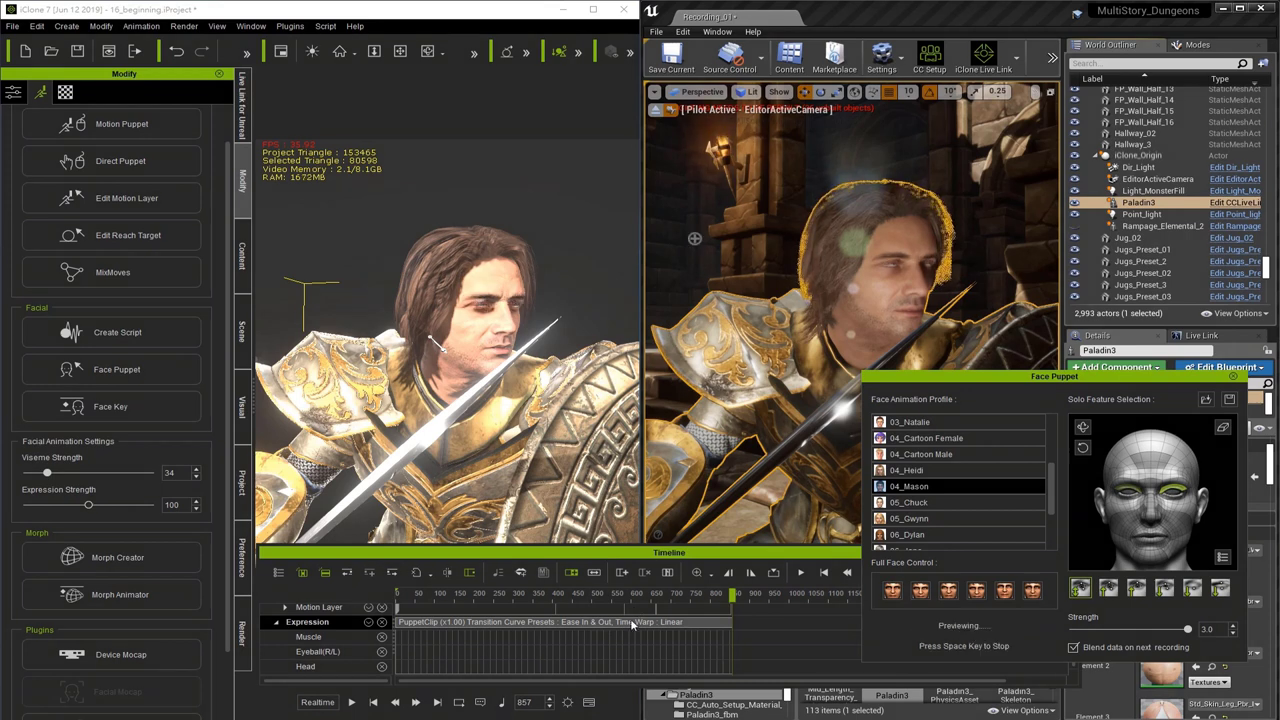
key(space)
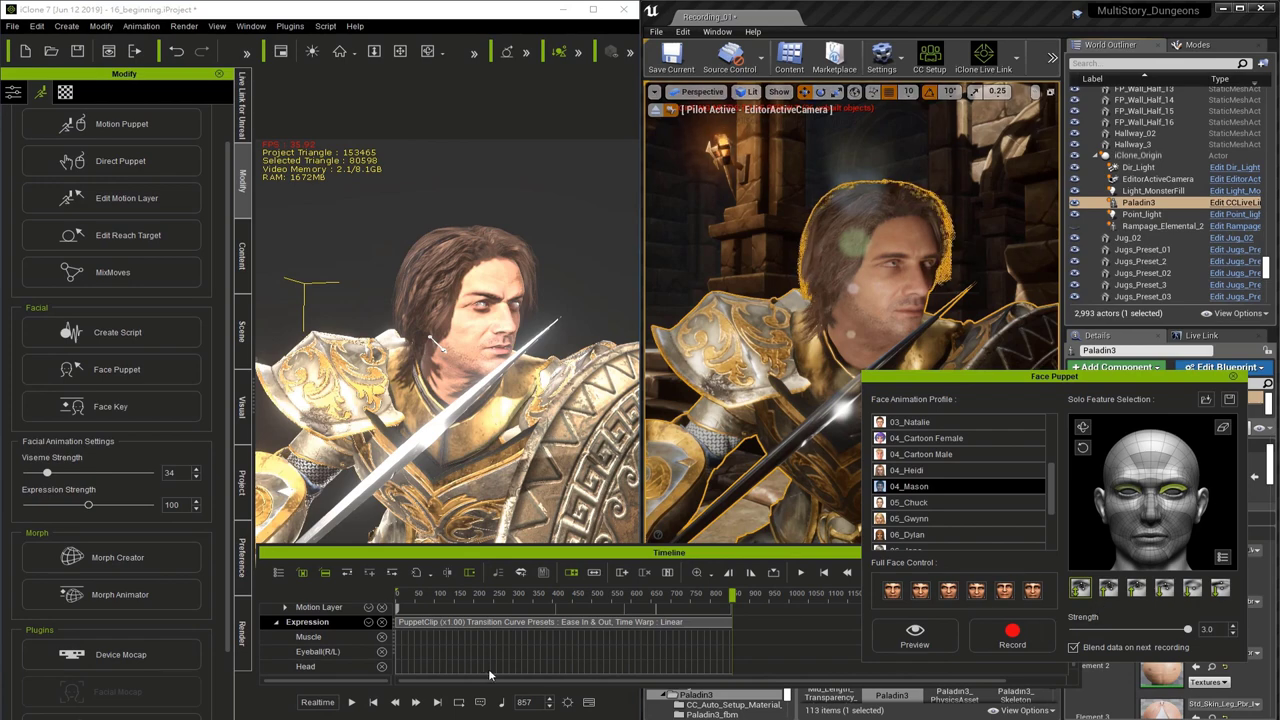
click(1012, 632)
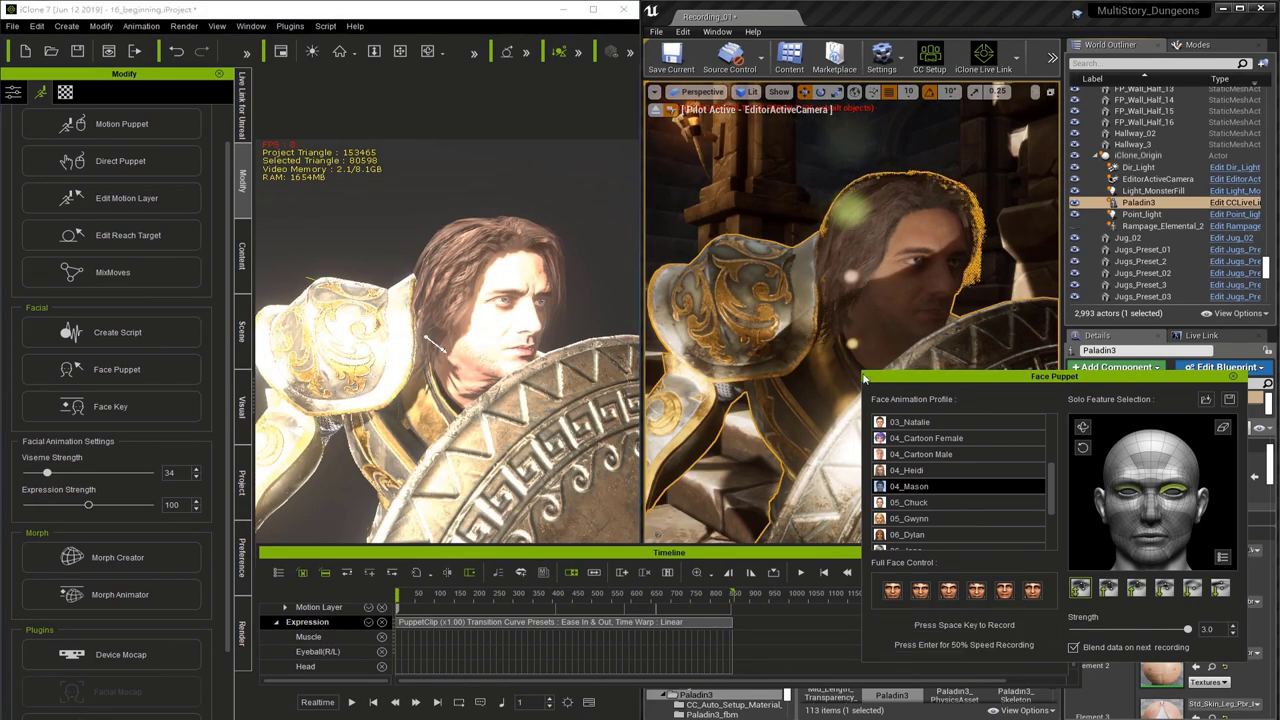
key(space)
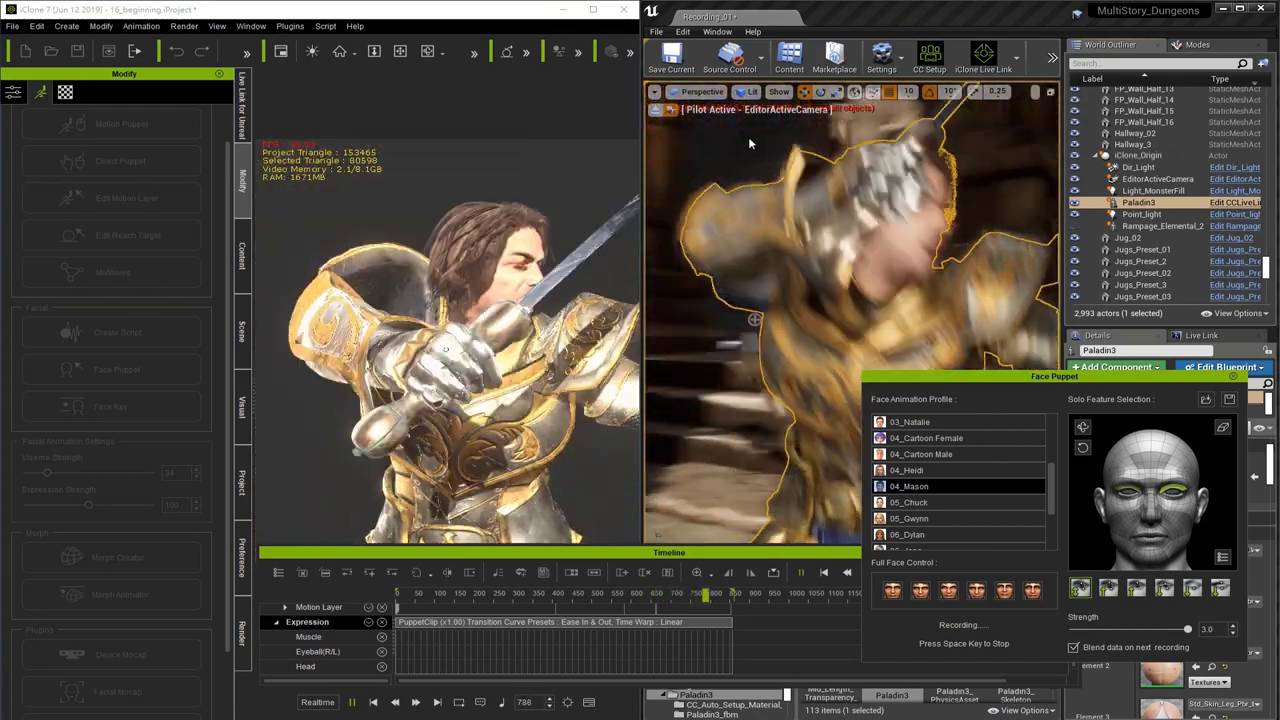
key(space)
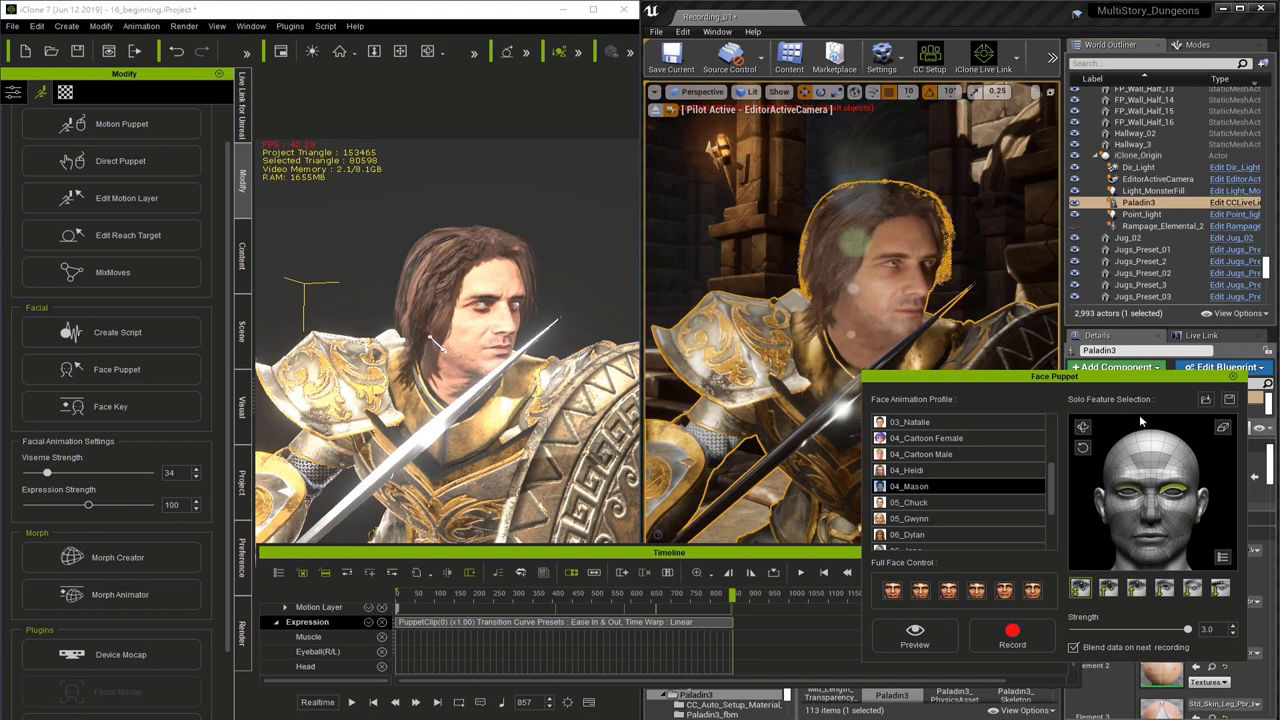
Preview the eye-area puppeting, then record and stop another eye-area take at frame 857
click(911, 640)
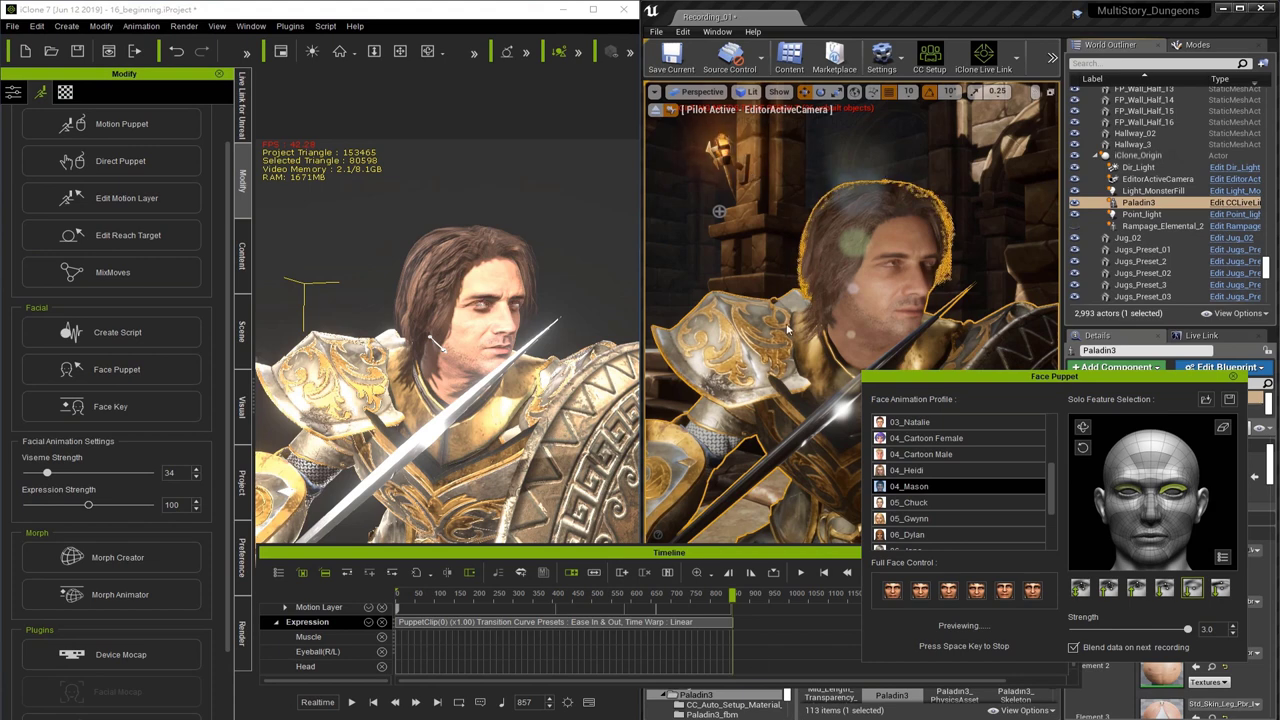
key(space)
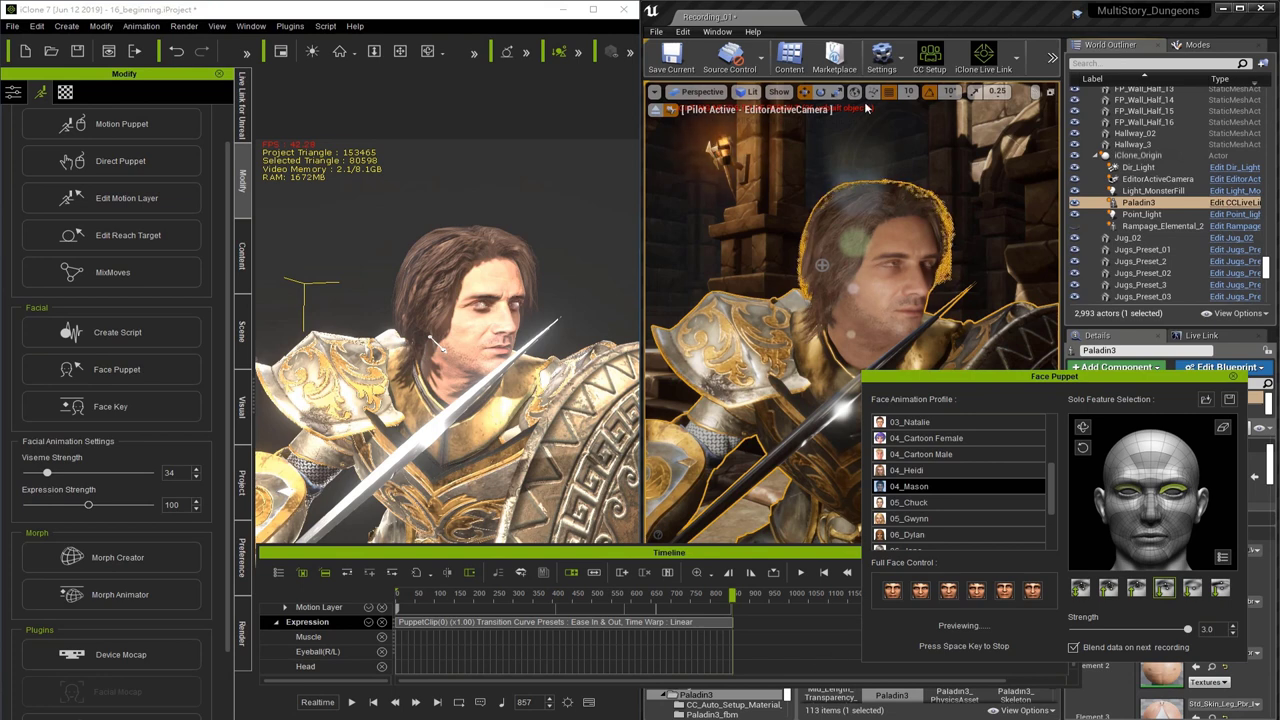
key(space)
click(990, 632)
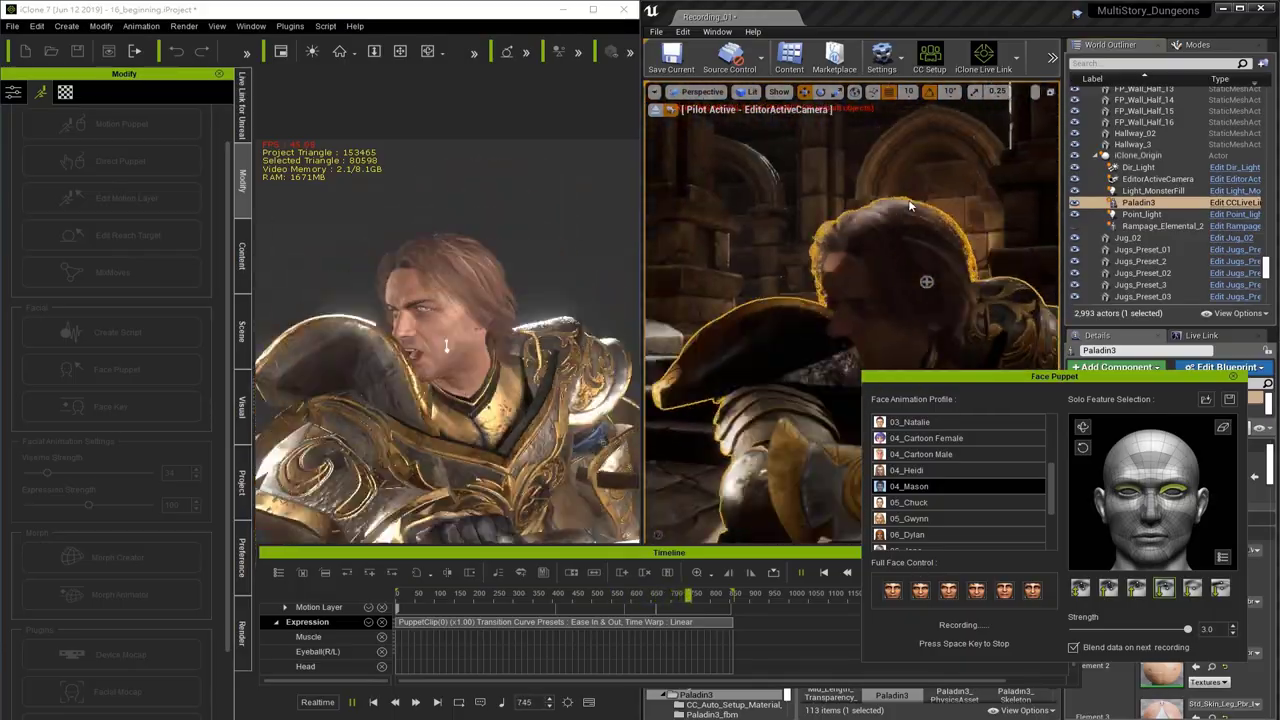
key(space)
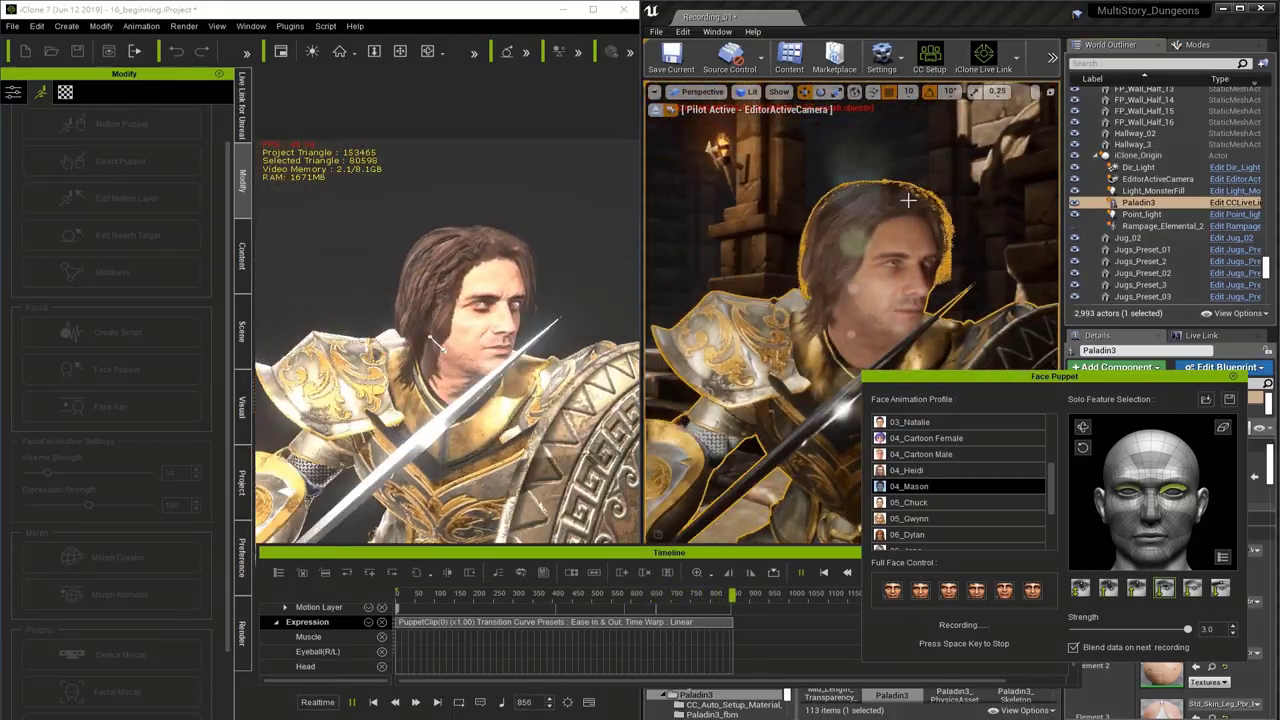
Clear the eye area, narrow puppeteering to the nostrils, and rehearse the nostril motion
click(1223, 428)
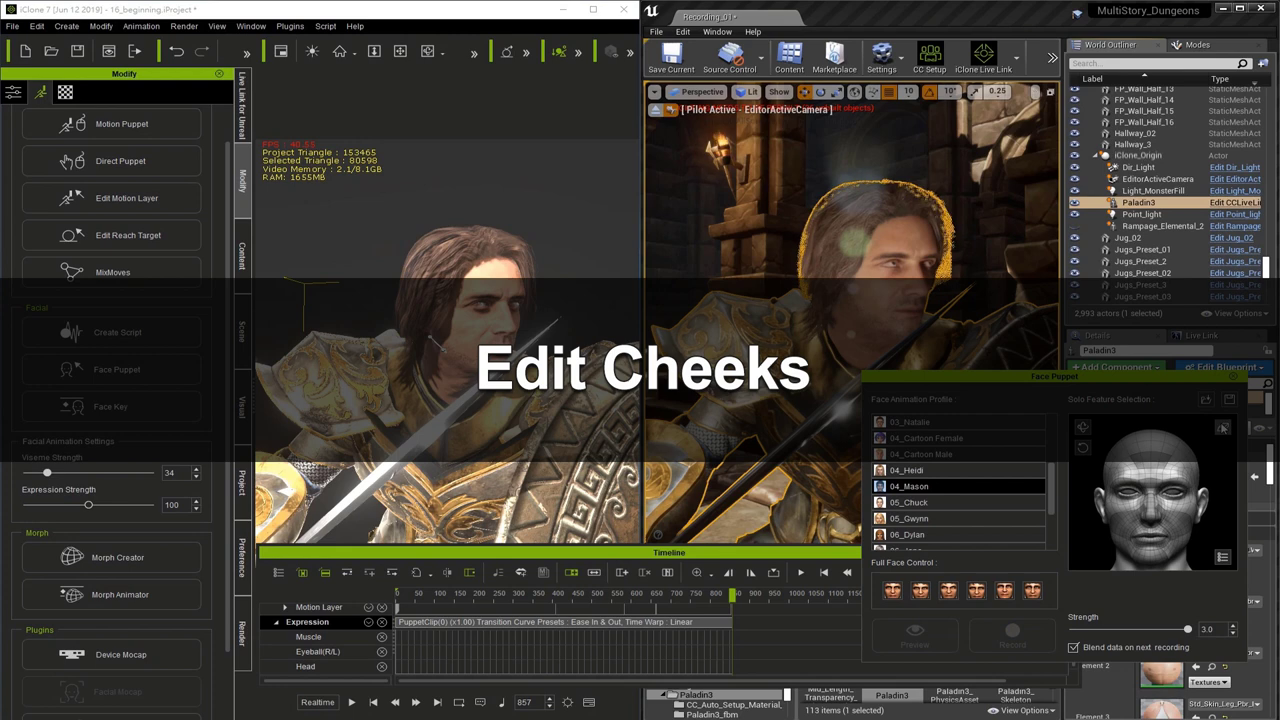
click(1168, 527)
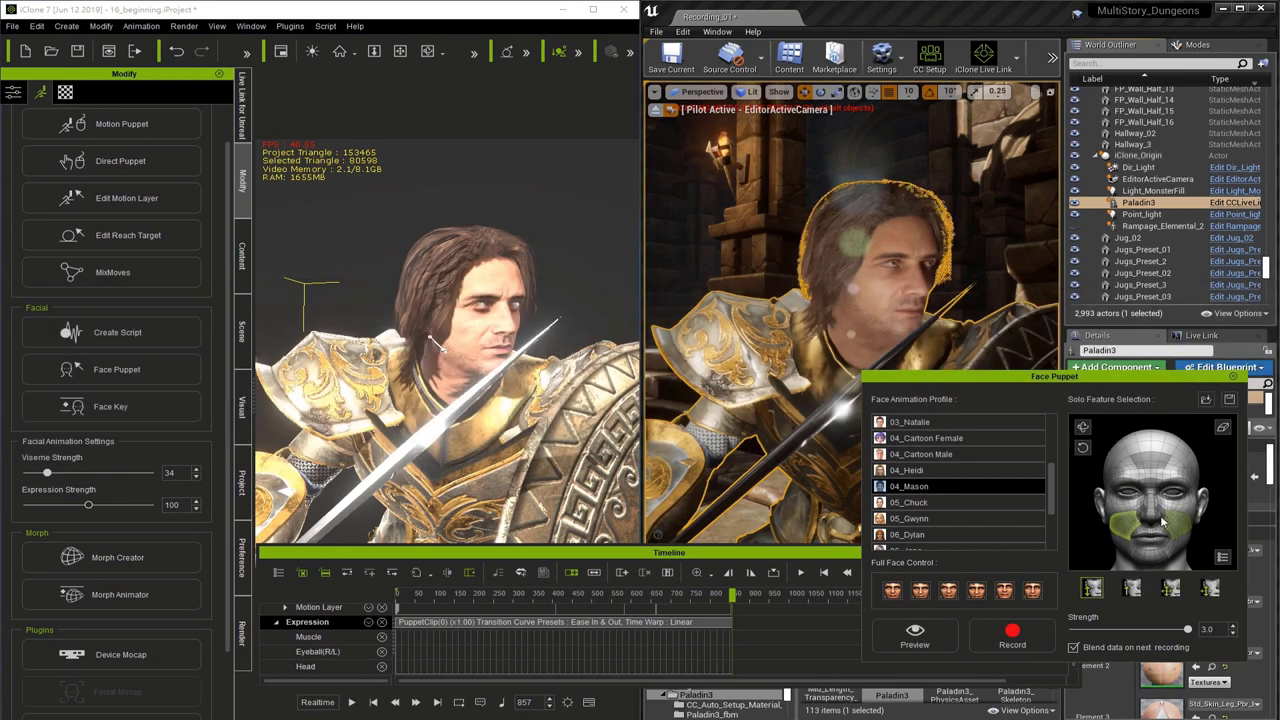
click(1148, 519)
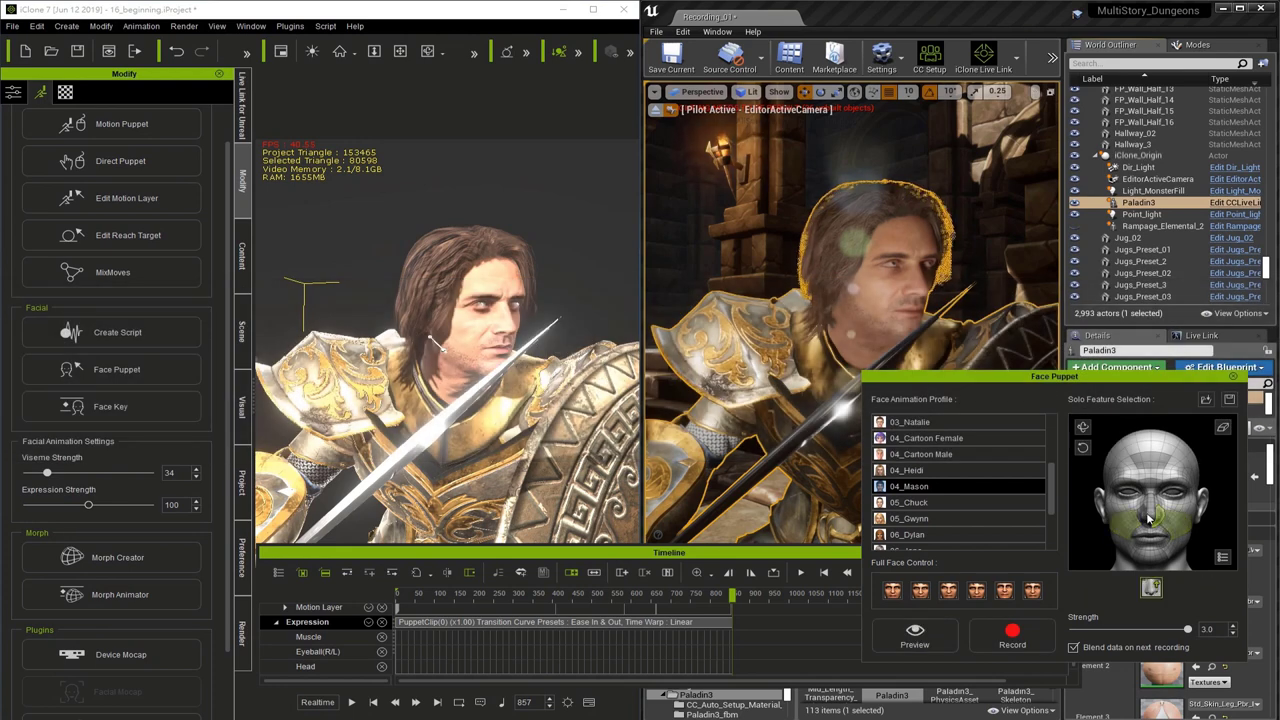
click(914, 635)
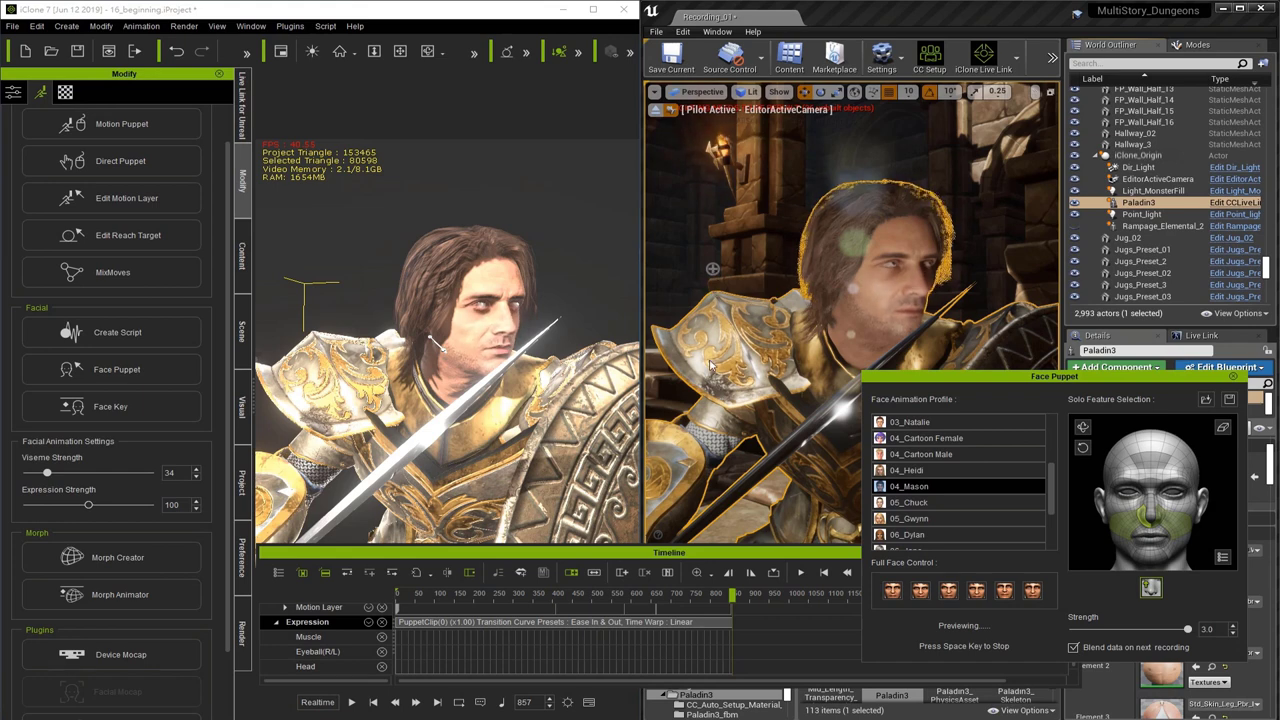
key(space)
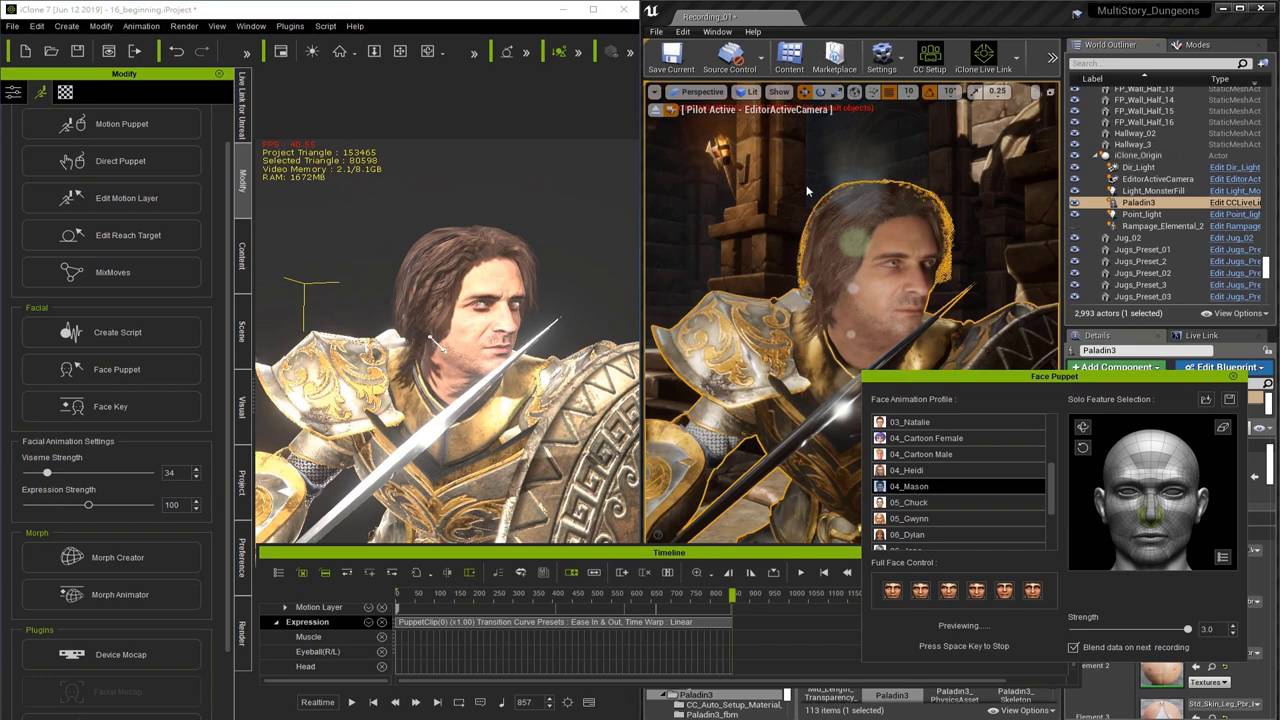
Rewind to frame 1 and record the nostril motion through frame 857
click(374, 703)
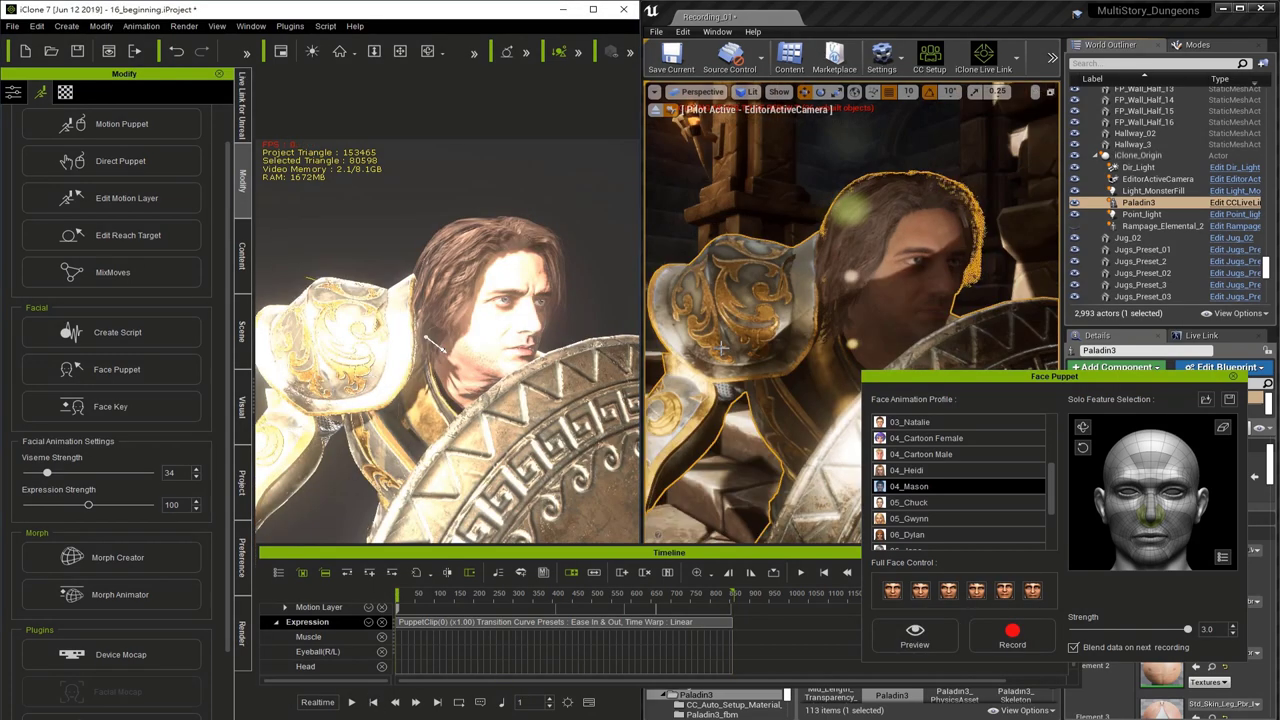
click(1005, 630)
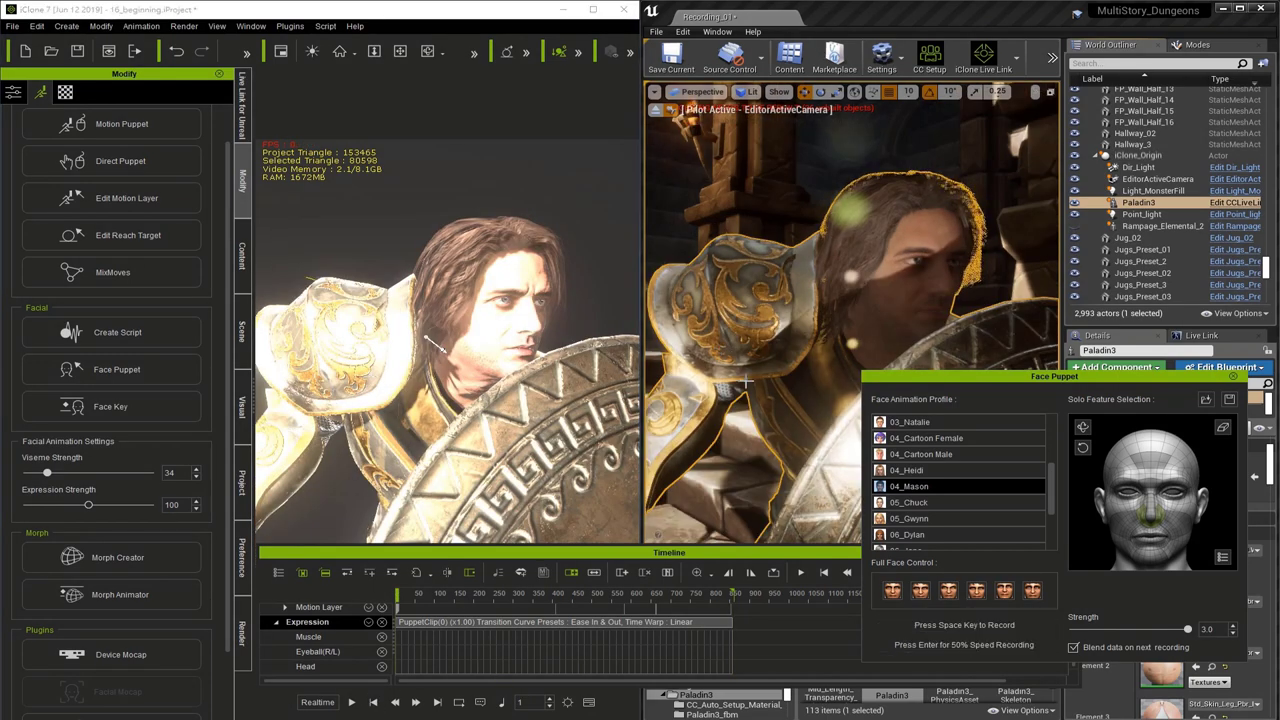
key(space)
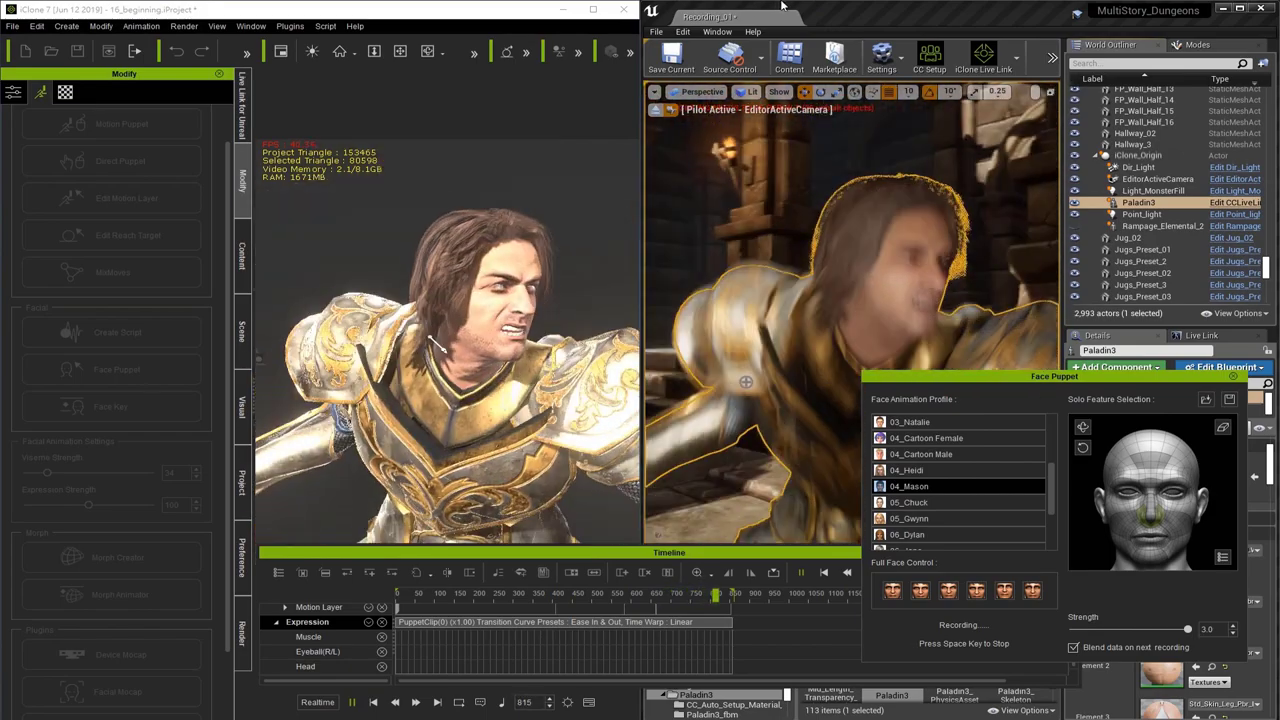
key(space)
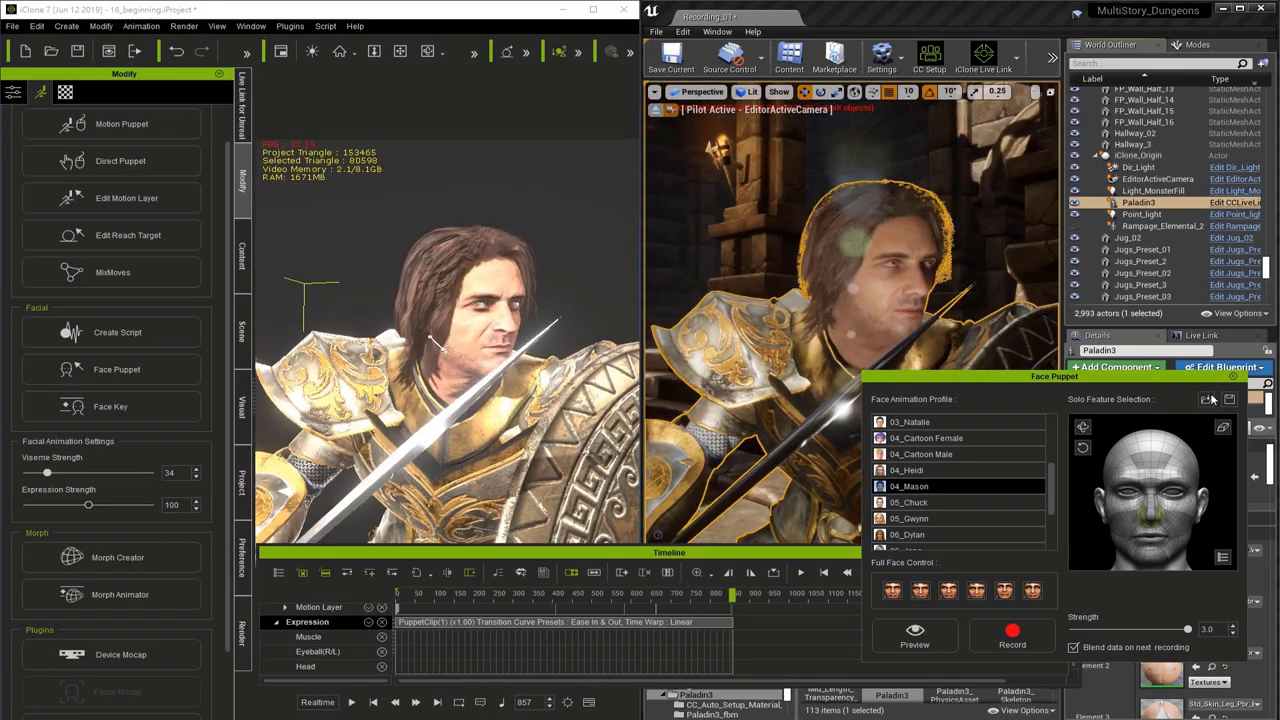
Swap the solo puppet area from nostrils to cheeks and preview the cheek motion
click(1223, 428)
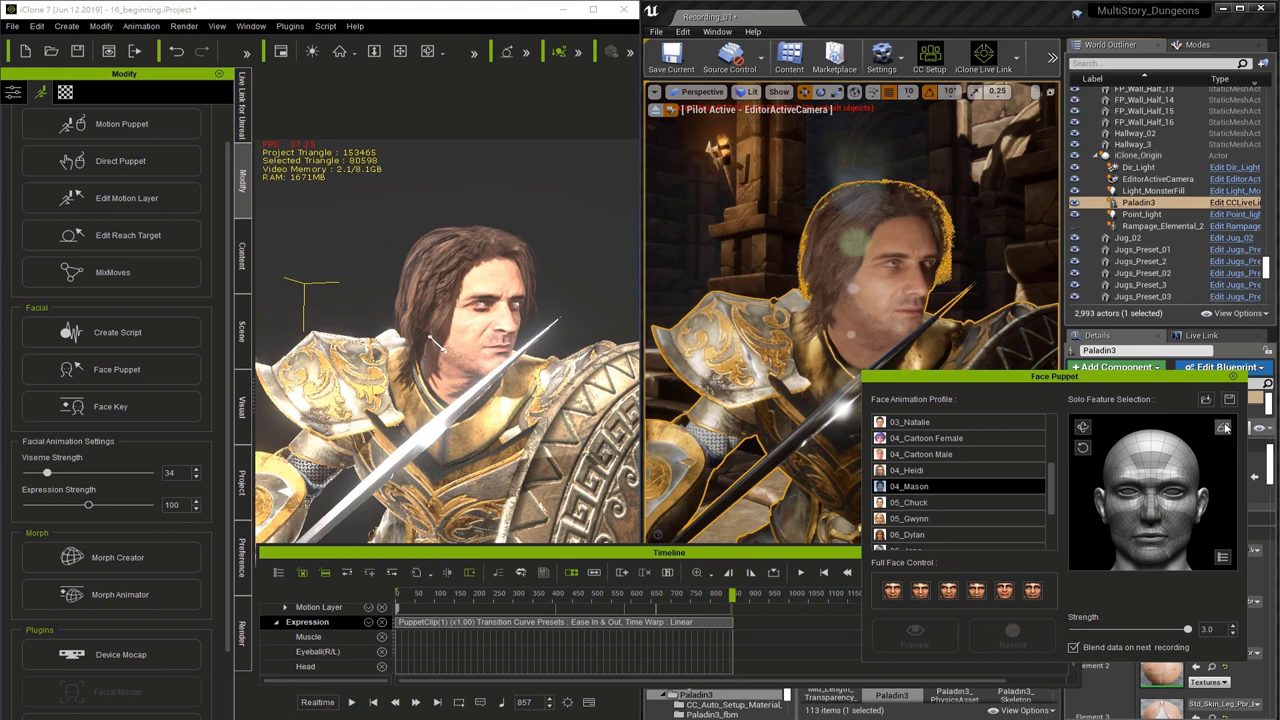
click(1135, 532)
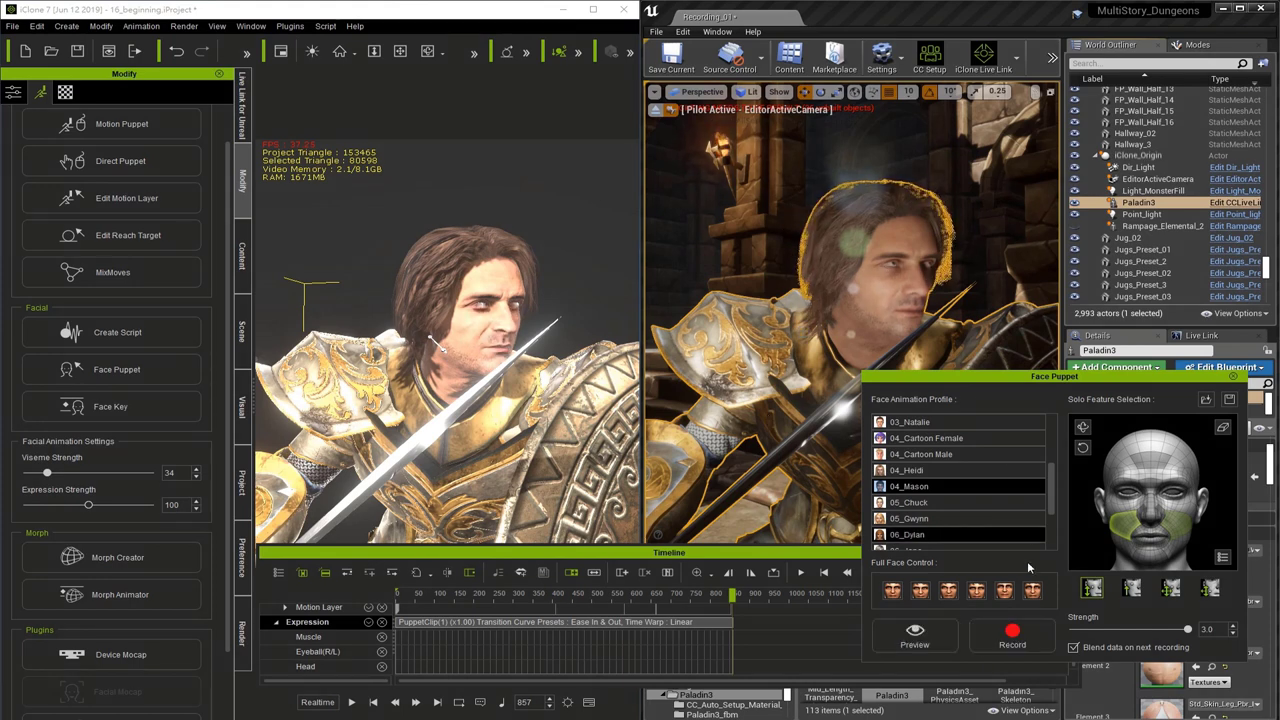
click(1012, 635)
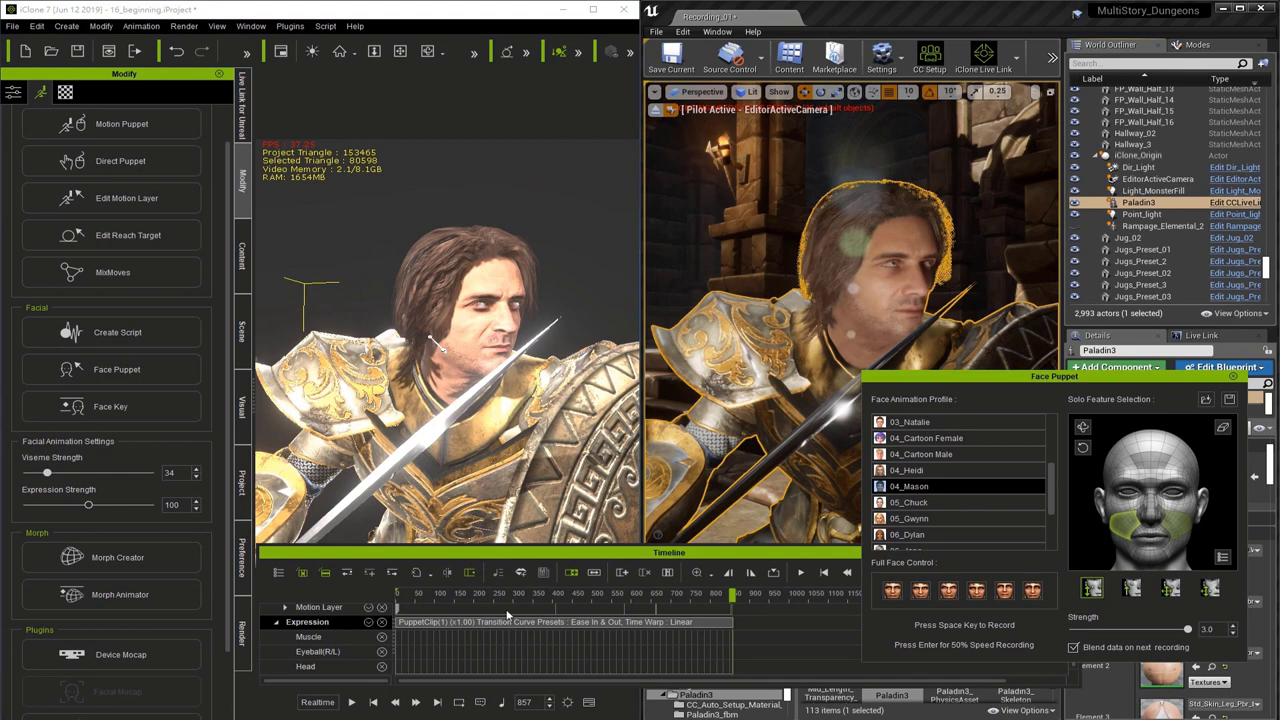
key(space)
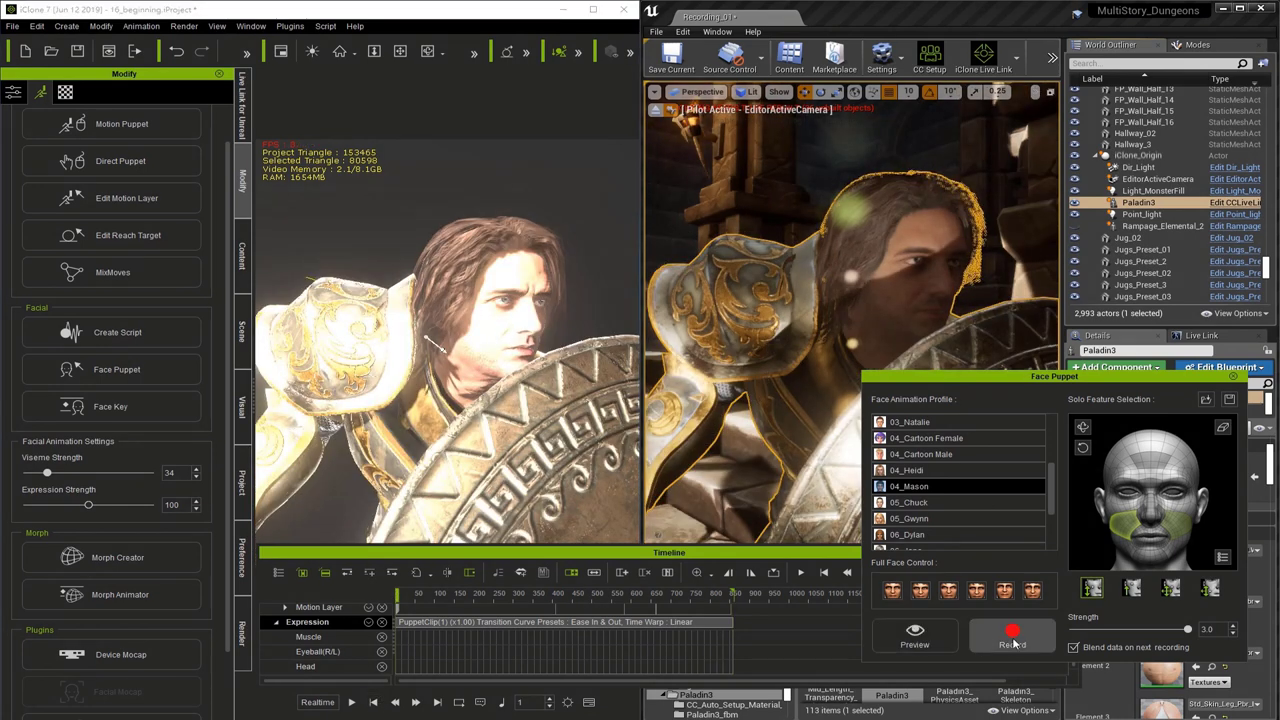
Record the cheek puppet take through frame 857, then clear the cheek selection
click(1012, 635)
key(space)
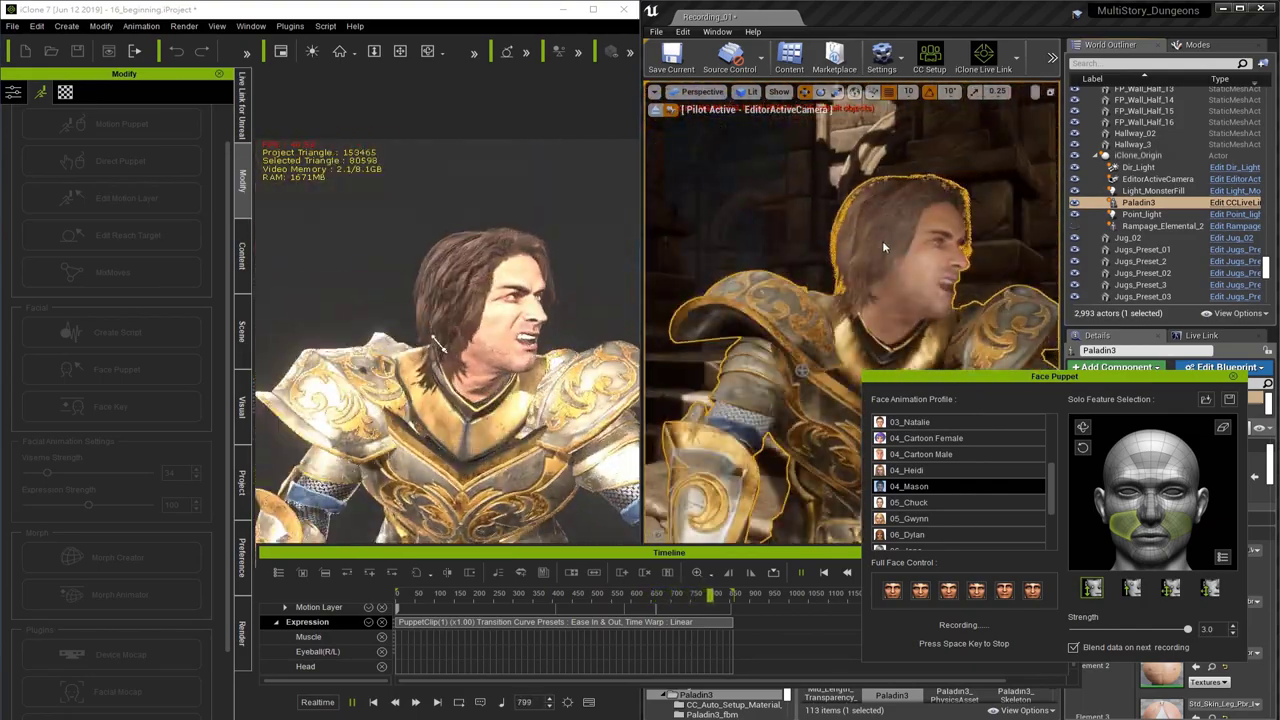
key(space)
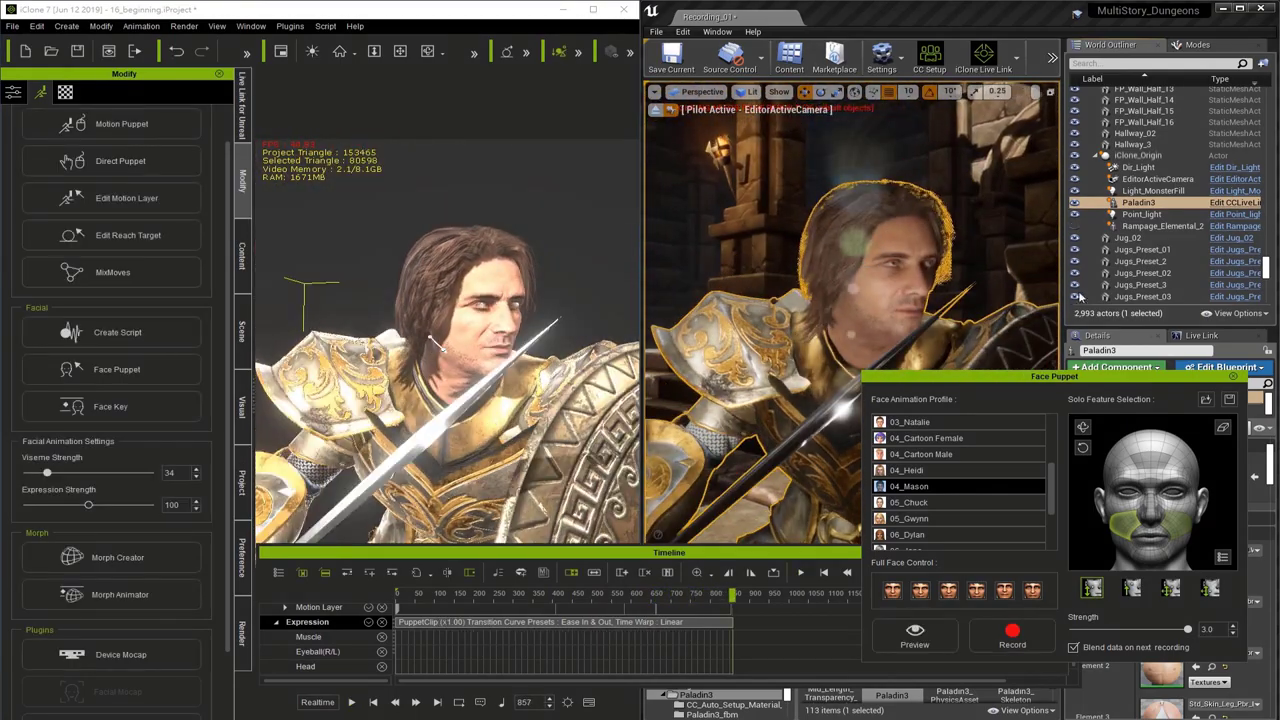
click(1230, 400)
Close Face Puppet, rewind to frame 1 and play Paladin's finished facial animation
click(1232, 378)
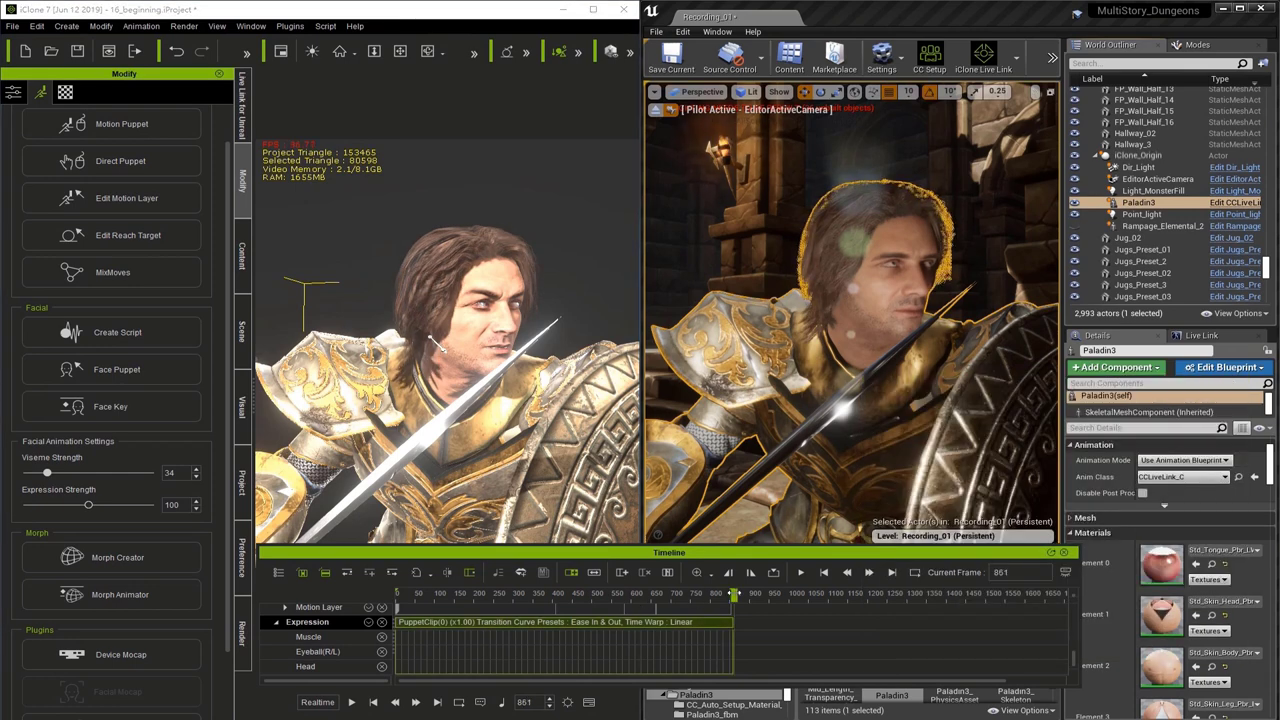
click(373, 703)
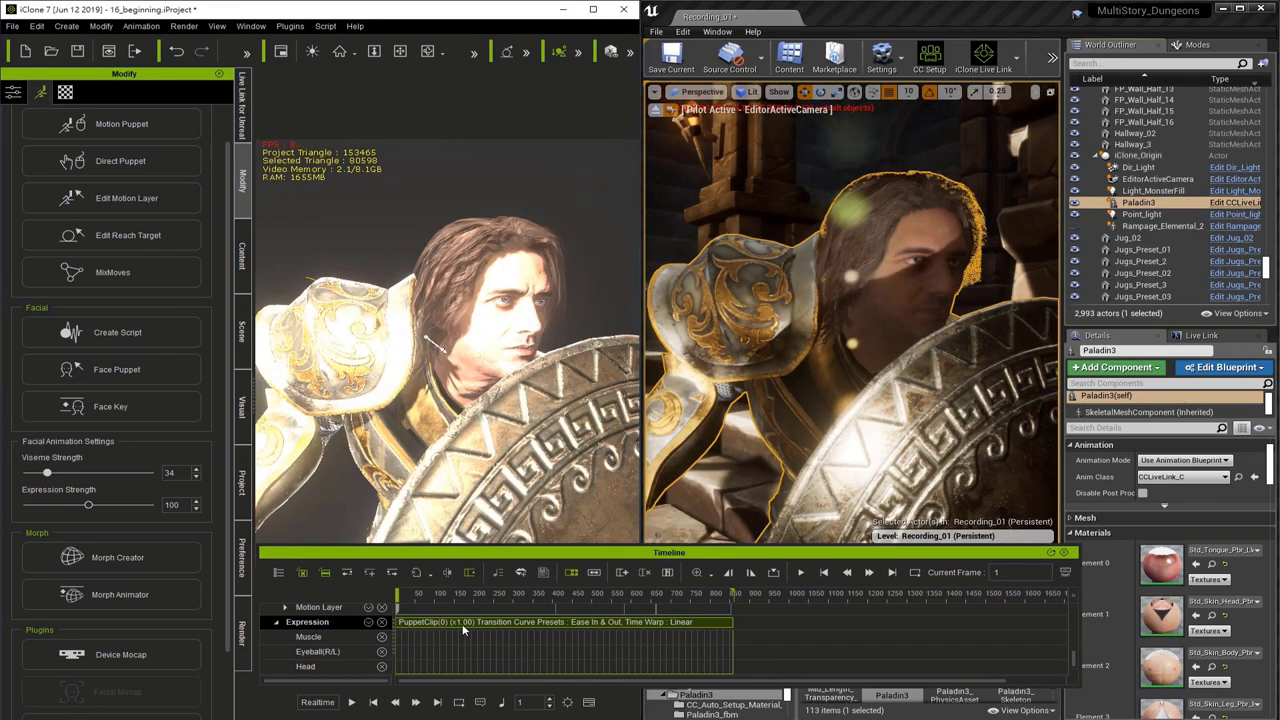
key(space)
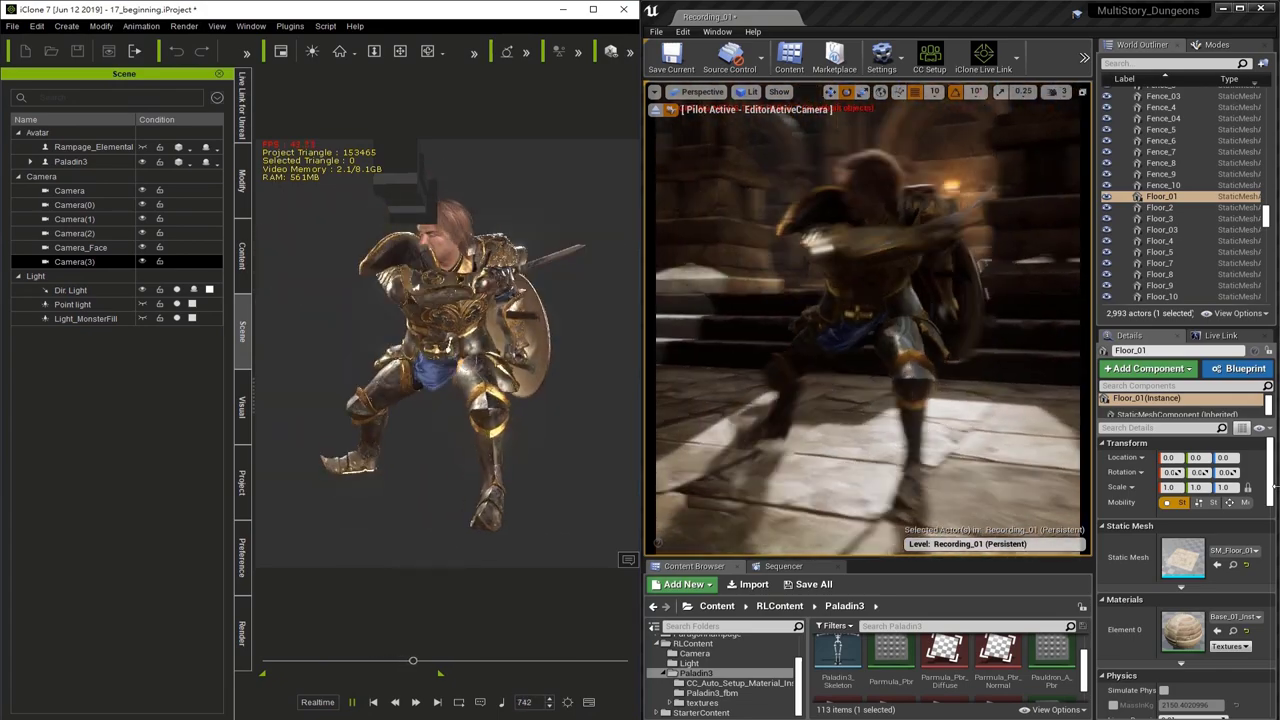
Stop playback with Paladin in his sword-and-shield stance
key(space)
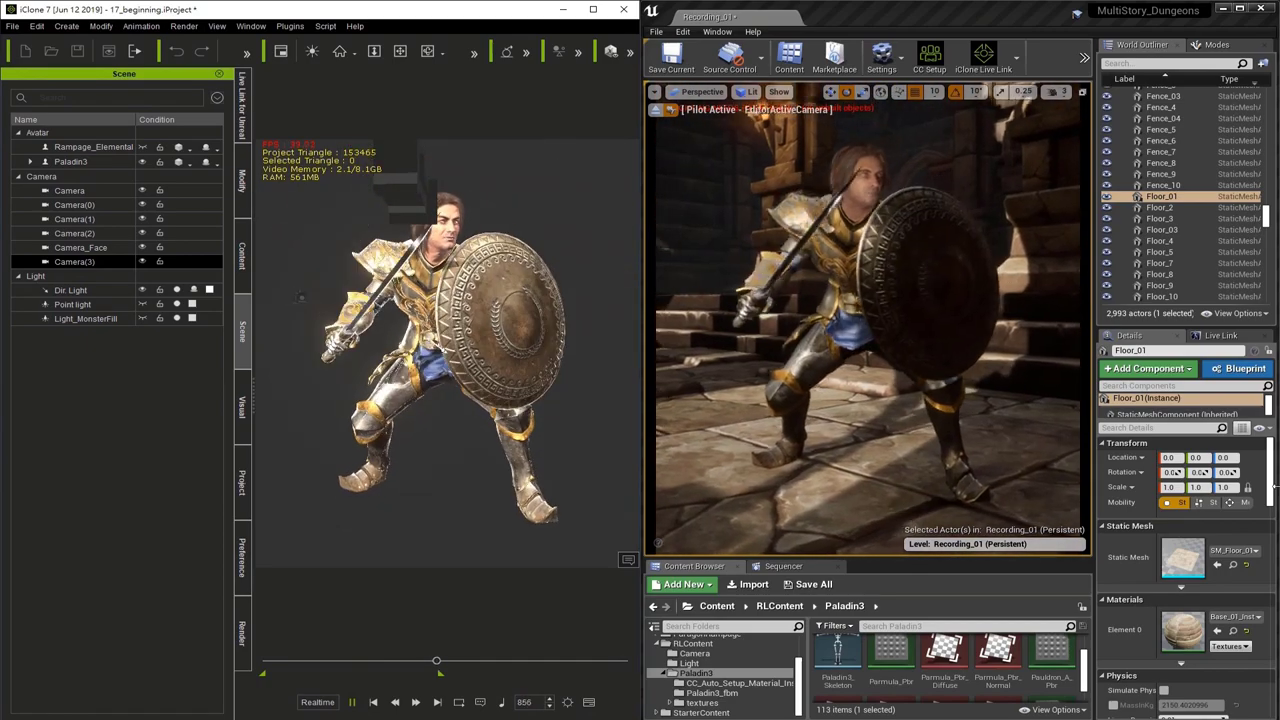